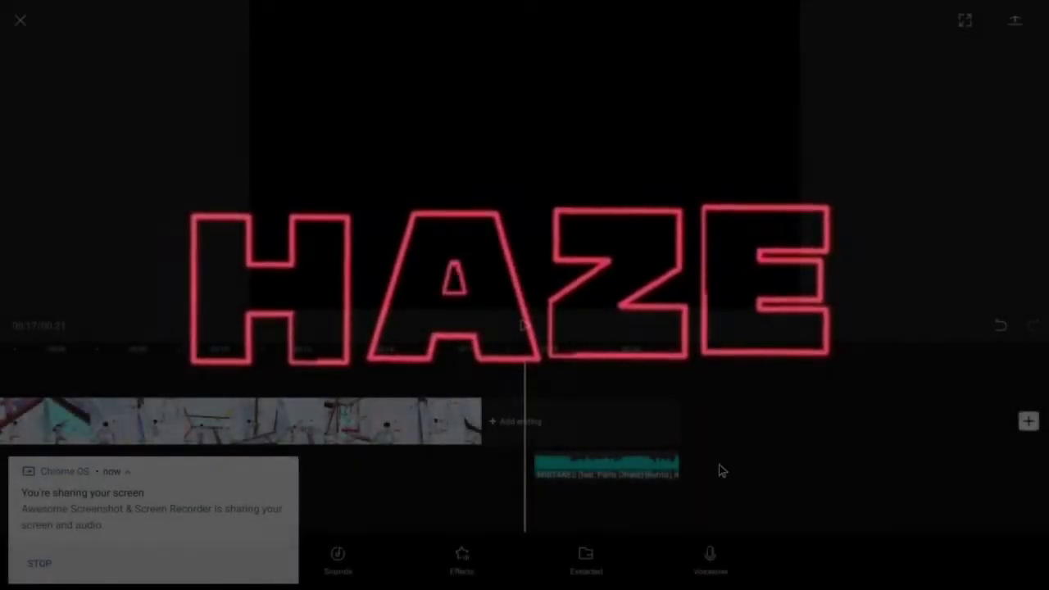
# - Play the MISTAKES audio section and examine how the gameplay and music clips are arranged along the timeline
pyautogui.scroll(3, 721, 470)
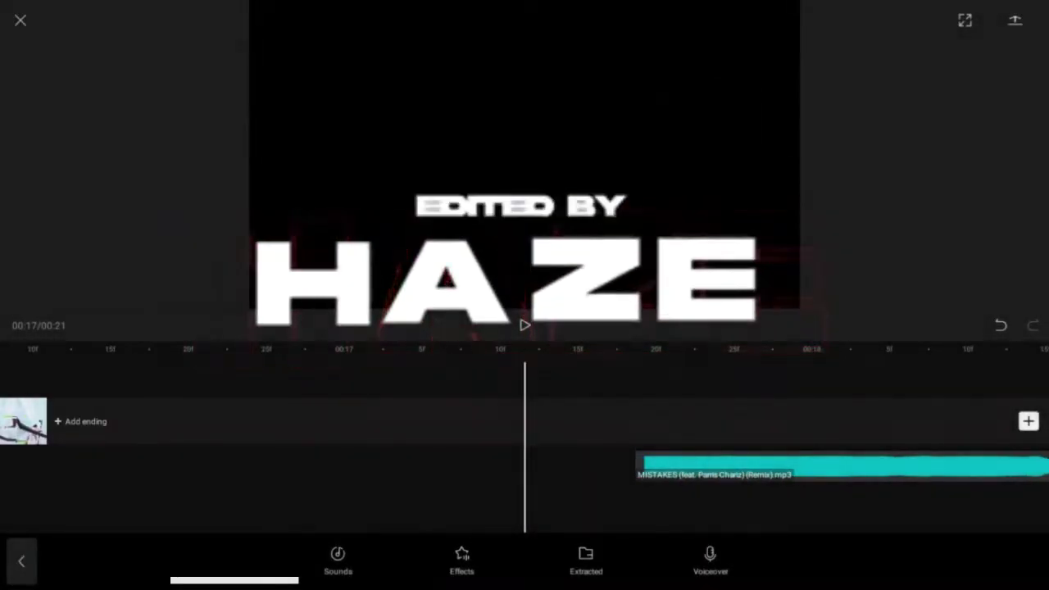
pyautogui.hscroll(-1, 525, 447)
pyautogui.scroll(-3, 525, 447)
pyautogui.scroll(6, 525, 447)
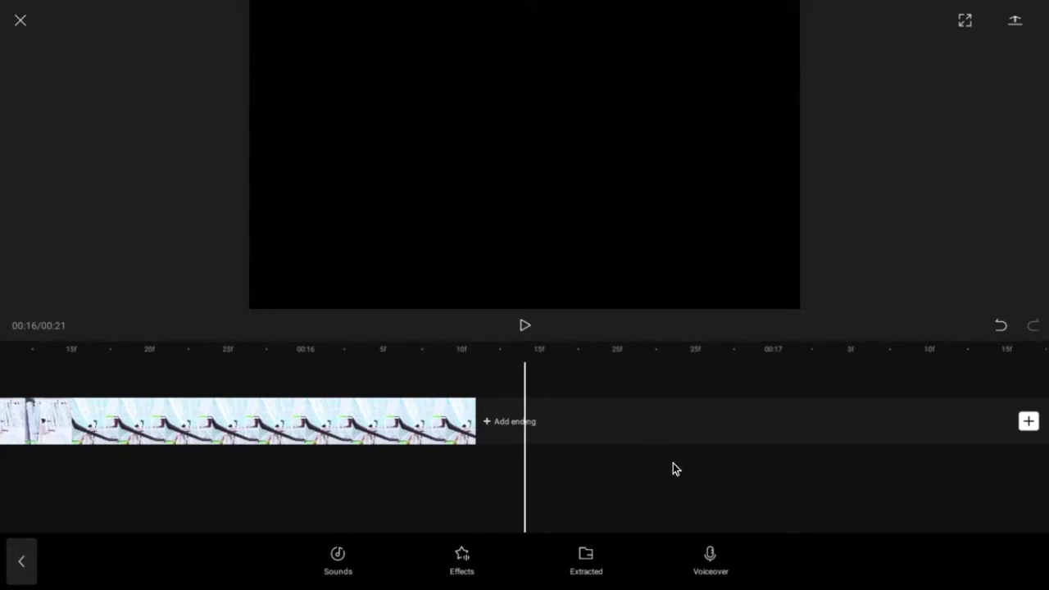
pyautogui.click(525, 326)
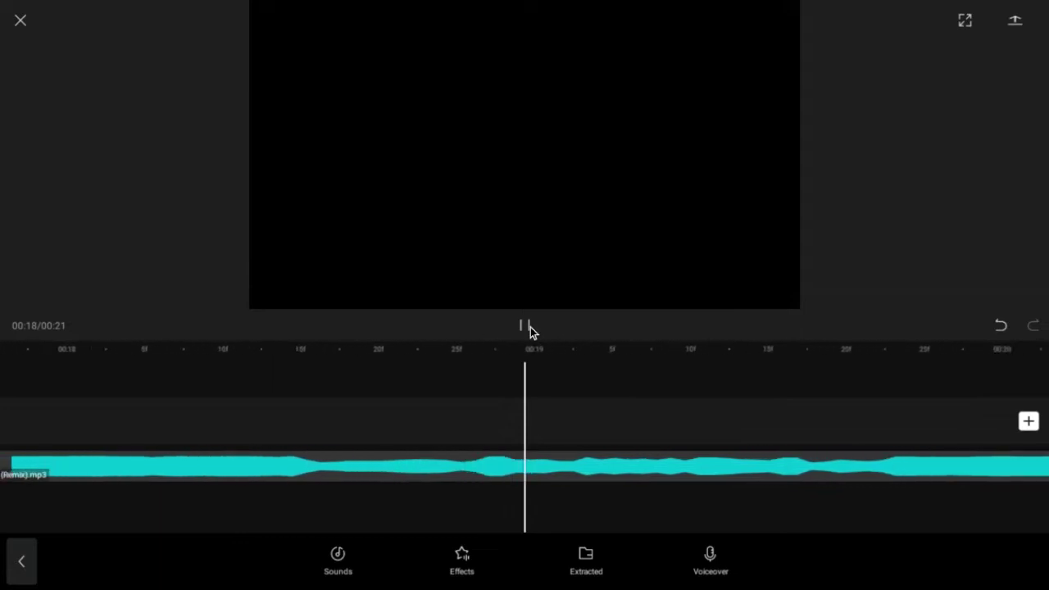
pyautogui.hscroll(-5, 712, 437)
pyautogui.scroll(-4, 713, 437)
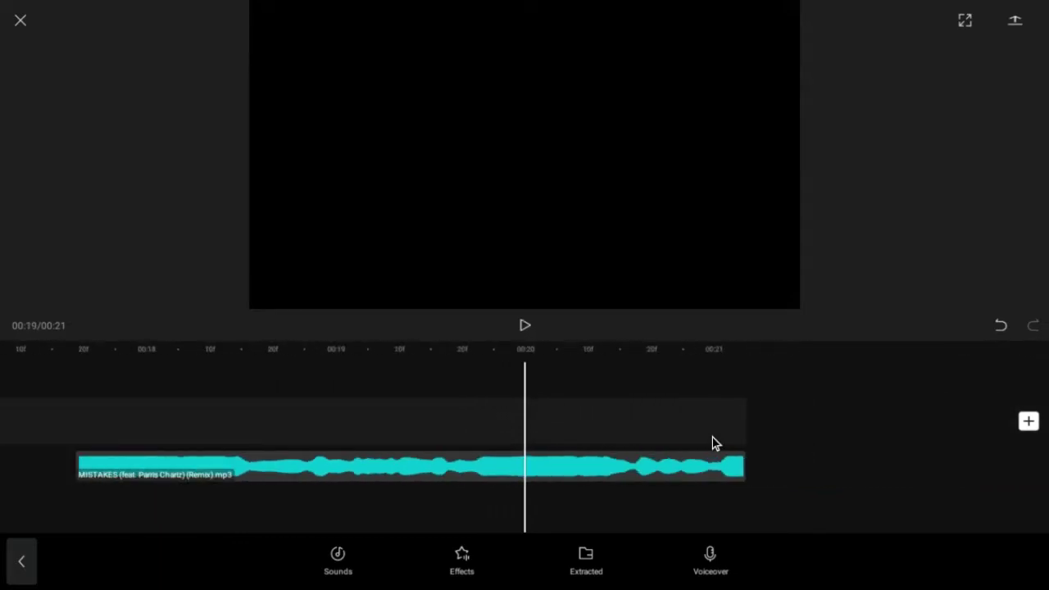
pyautogui.scroll(-5, 714, 440)
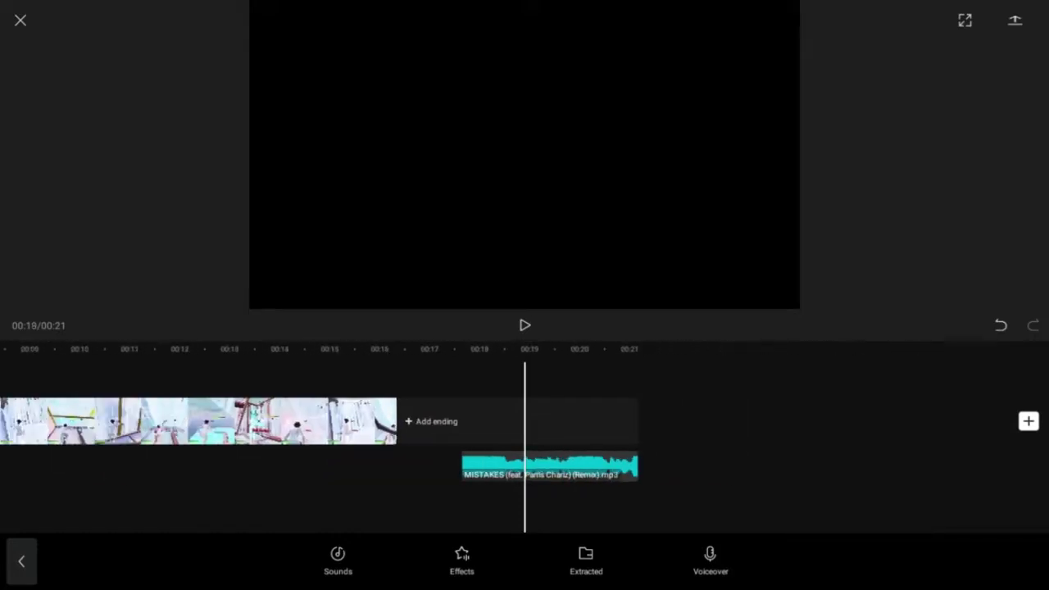
pyautogui.hscroll(-1, 525, 423)
pyautogui.scroll(5, 525, 423)
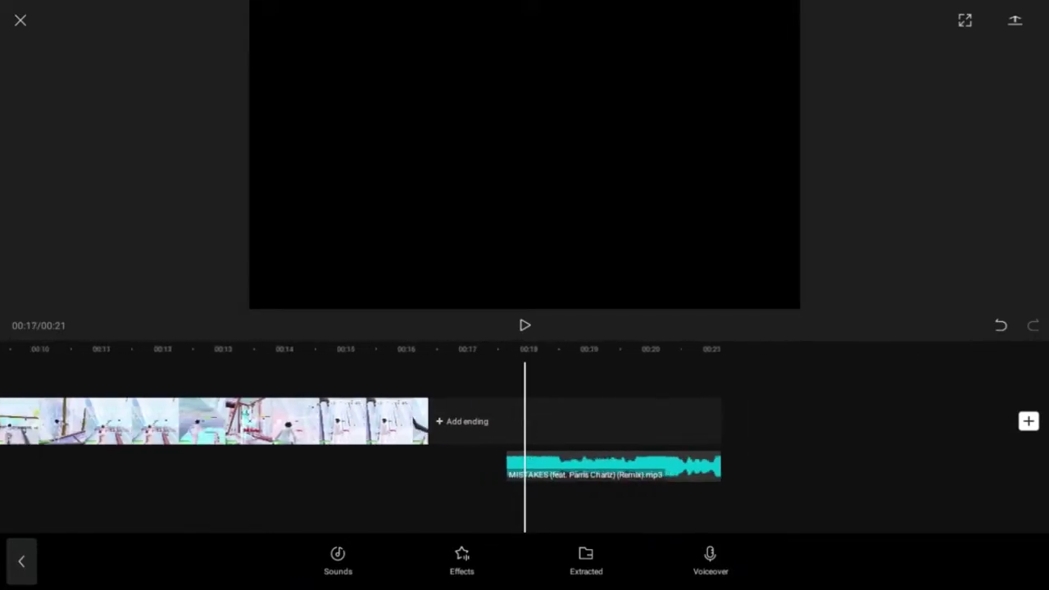
pyautogui.scroll(-4, 524, 423)
pyautogui.hscroll(-5, 525, 423)
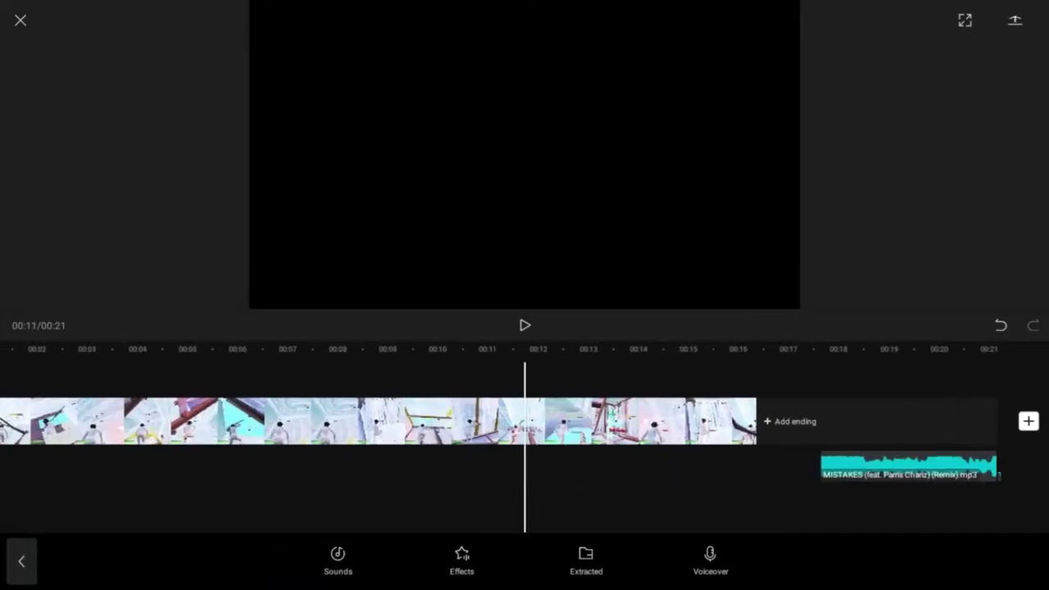
pyautogui.scroll(5, 524, 423)
pyautogui.hscroll(5, 525, 422)
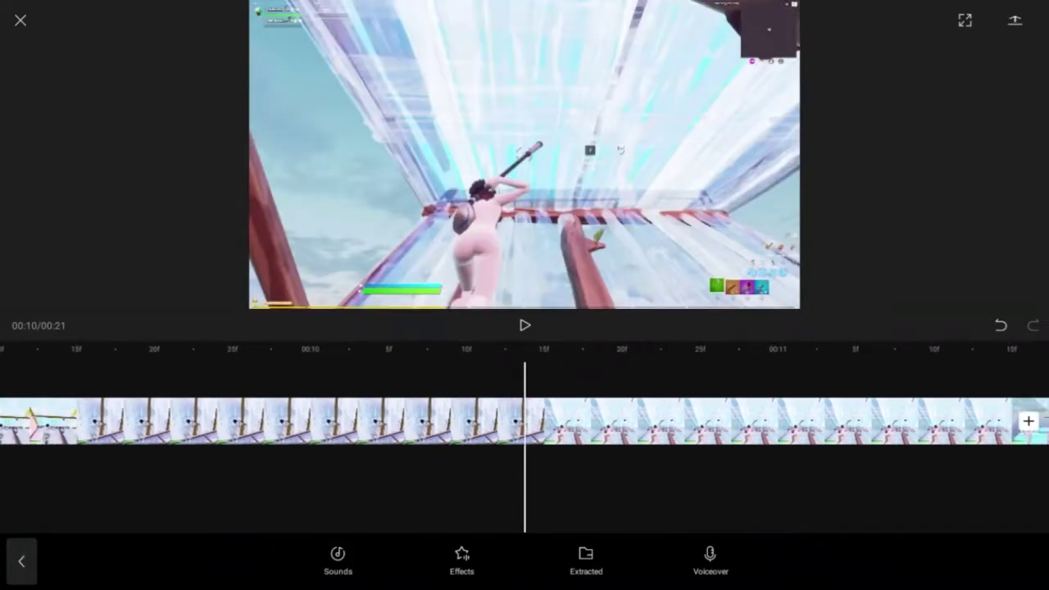
# - Add the 16-second gameplay video from the album as an overlay at the start of the timeline
pyautogui.hscroll(-15, 645, 525)
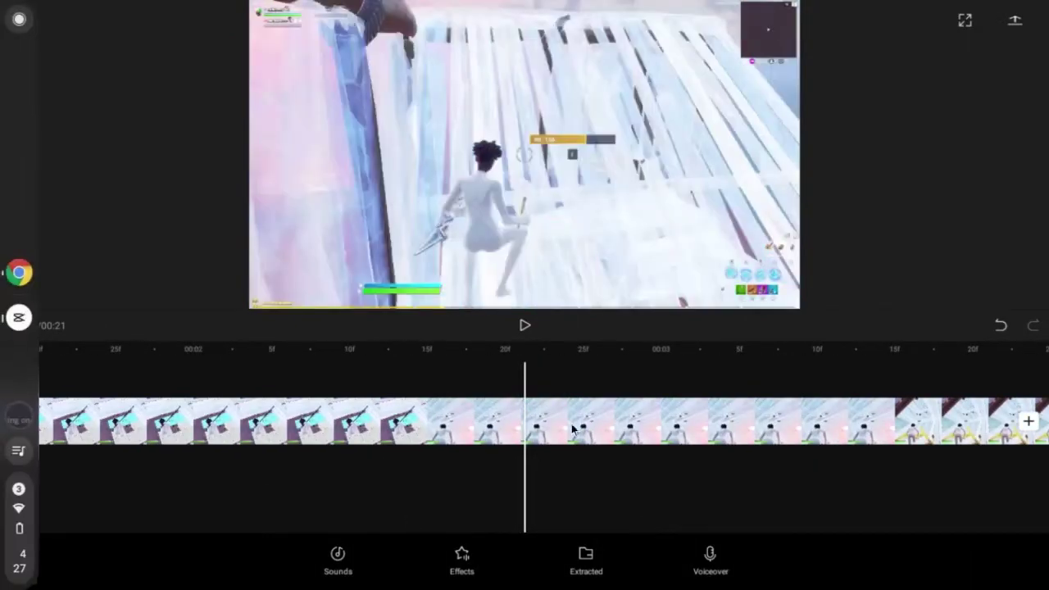
pyautogui.hscroll(-4, 611, 426)
pyautogui.click(21, 559)
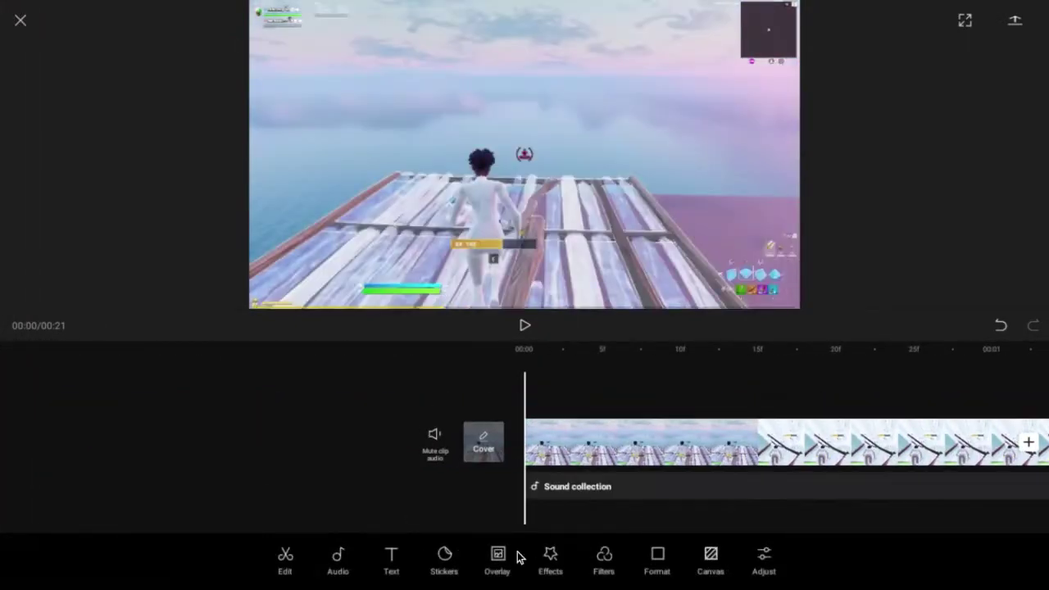
pyautogui.click(496, 558)
pyautogui.click(525, 558)
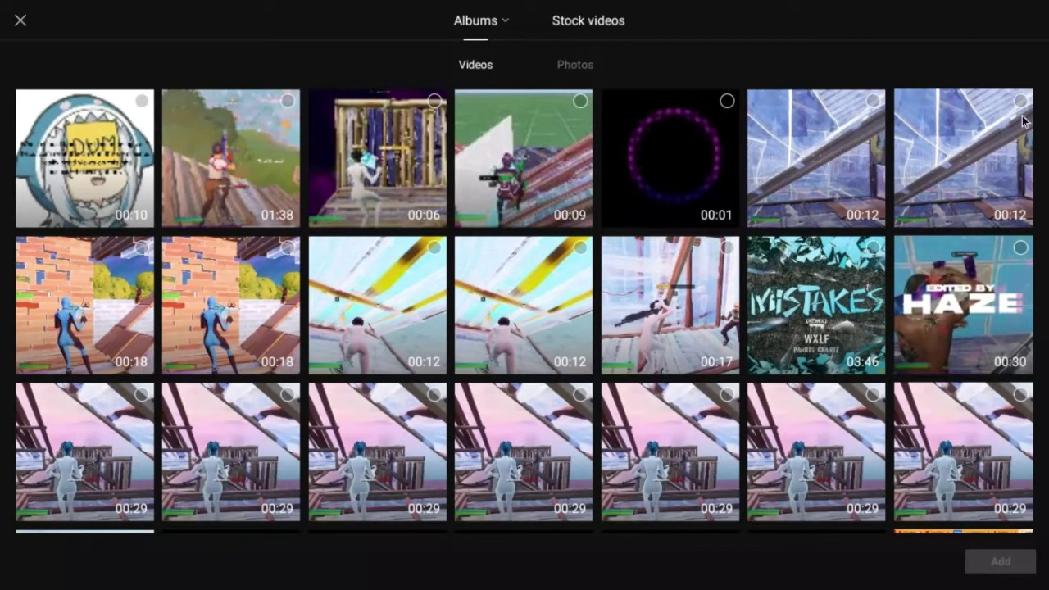
pyautogui.scroll(-3, 640, 407)
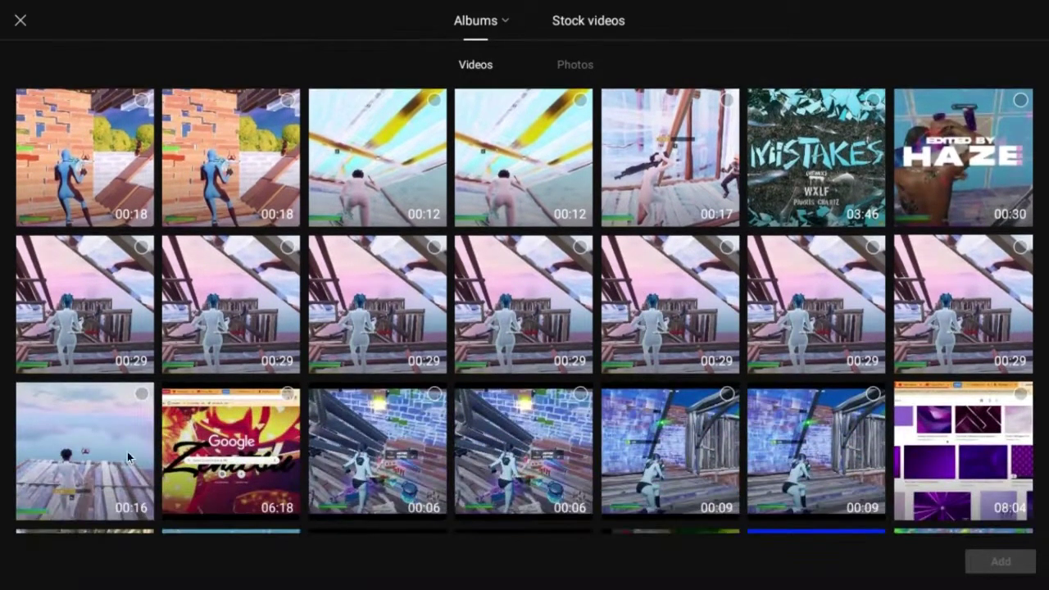
pyautogui.click(143, 395)
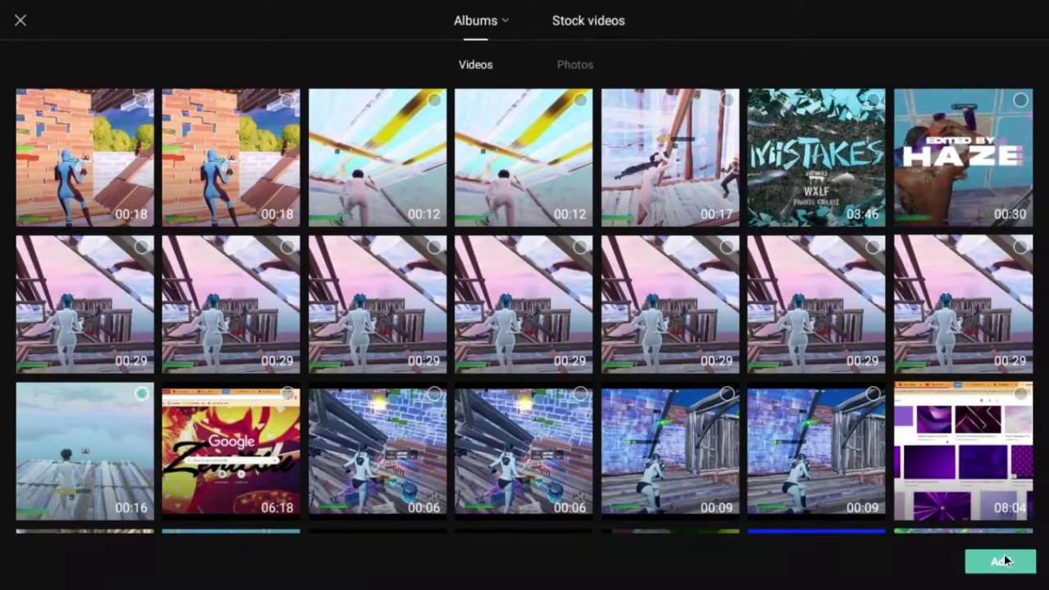
pyautogui.click(1002, 561)
pyautogui.click(682, 525)
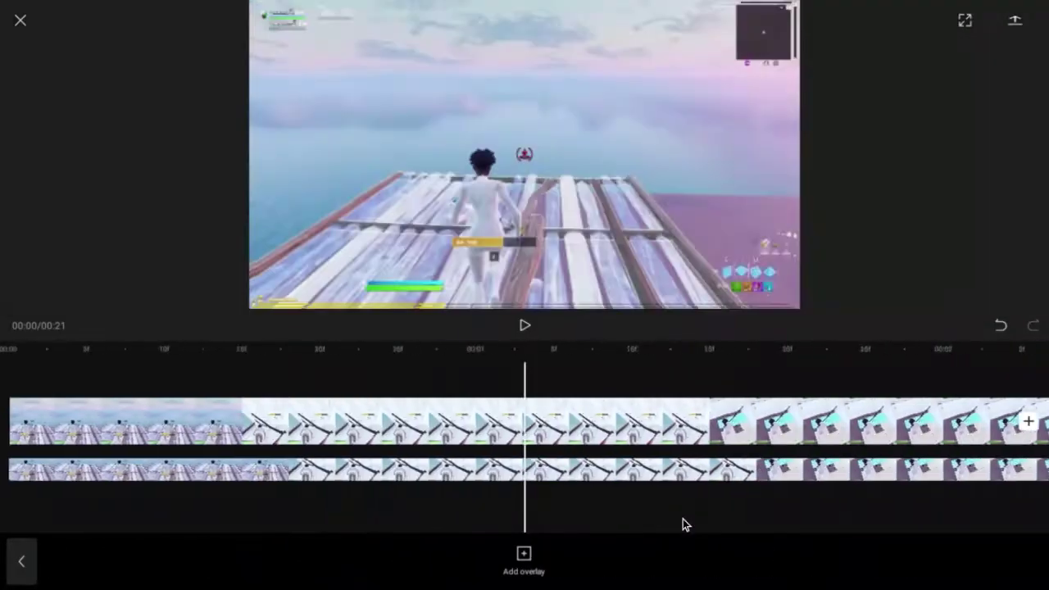
# - Duplicate the gameplay overlay clip
pyautogui.scroll(-3, 683, 524)
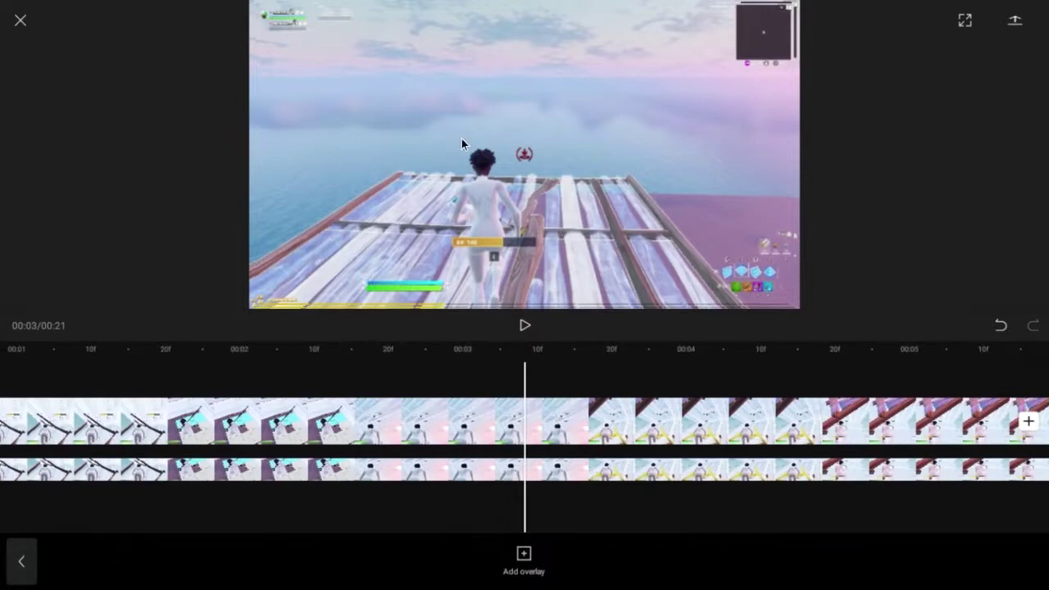
pyautogui.scroll(-5, 714, 420)
pyautogui.scroll(-3, 715, 418)
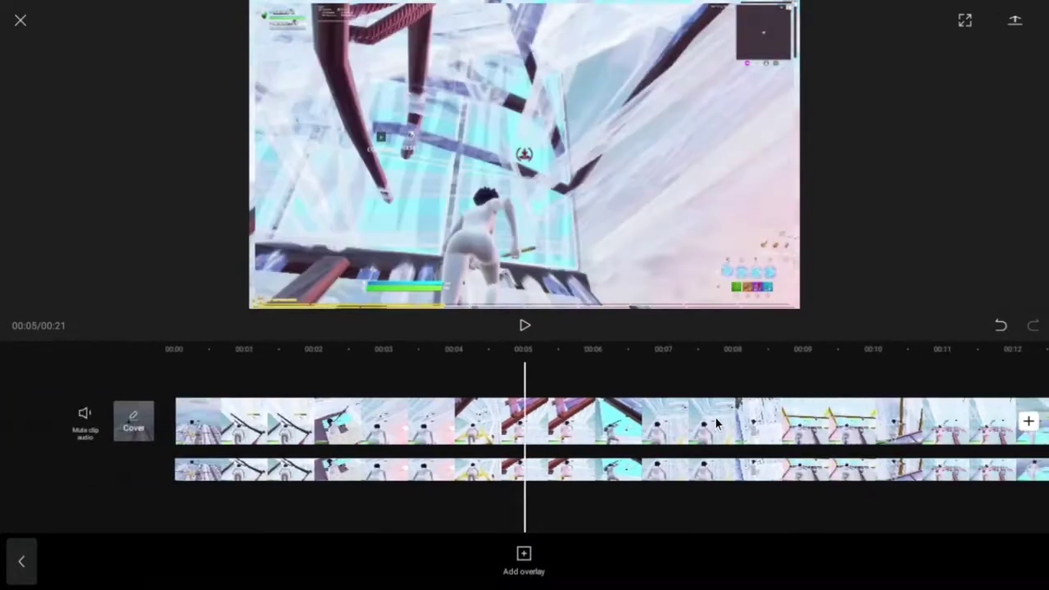
pyautogui.hscroll(6, 524, 442)
pyautogui.scroll(5, 524, 443)
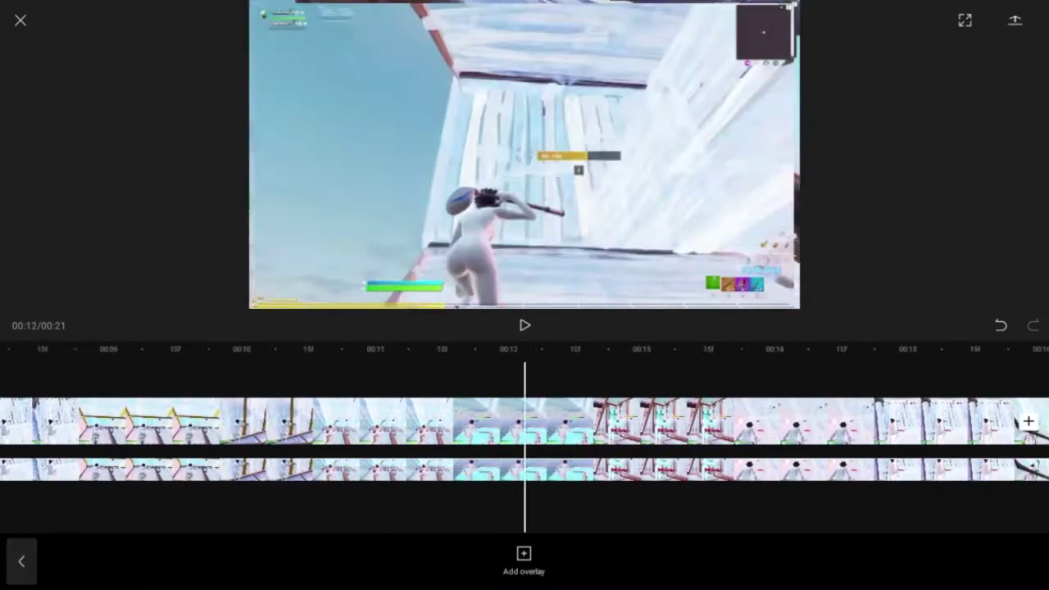
pyautogui.scroll(2, 525, 442)
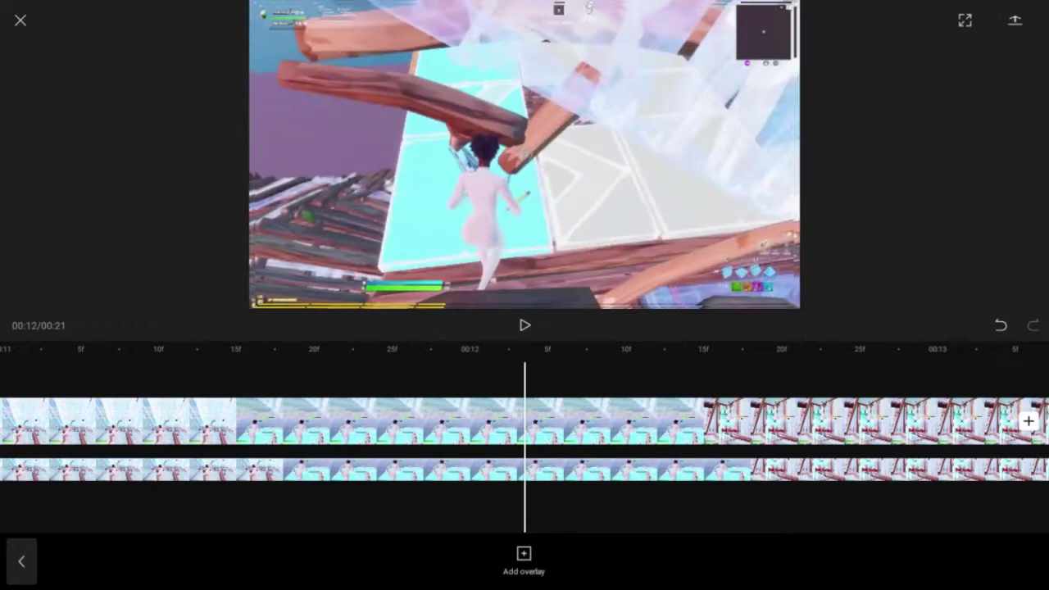
pyautogui.click(682, 469)
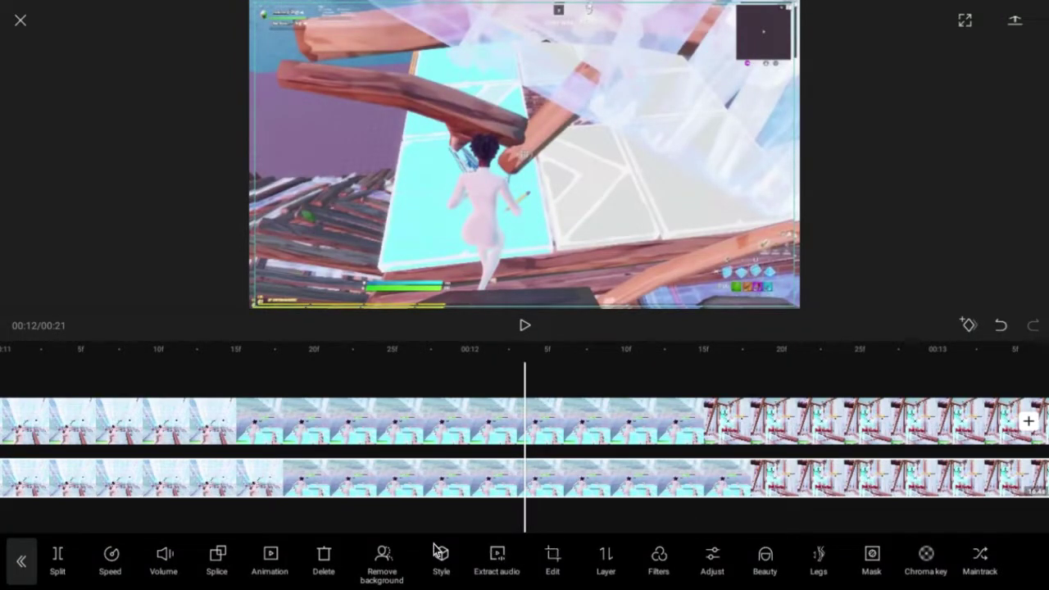
pyautogui.hscroll(5, 885, 562)
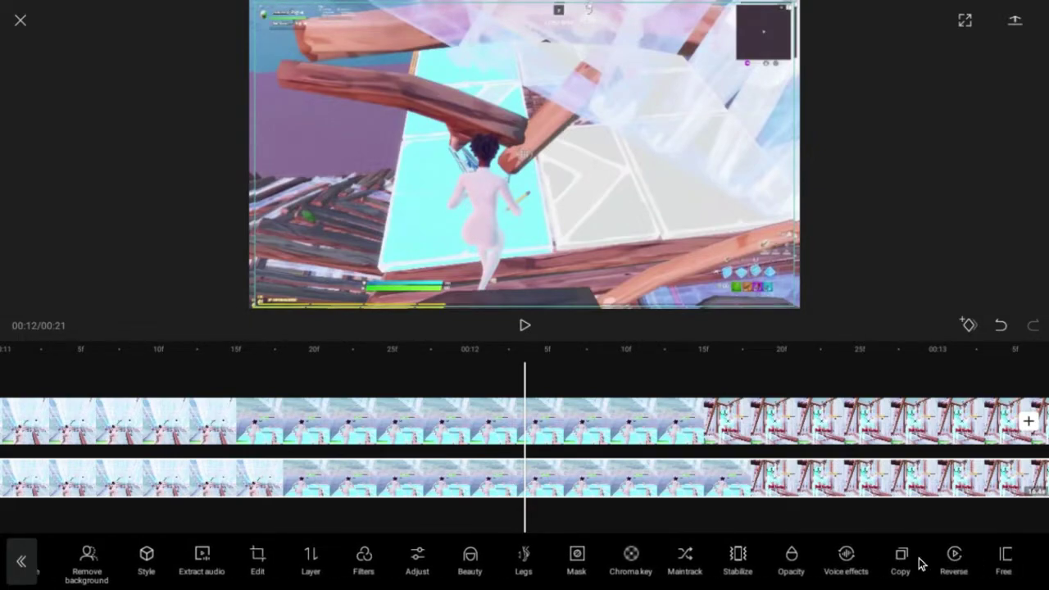
pyautogui.click(902, 564)
pyautogui.click(629, 500)
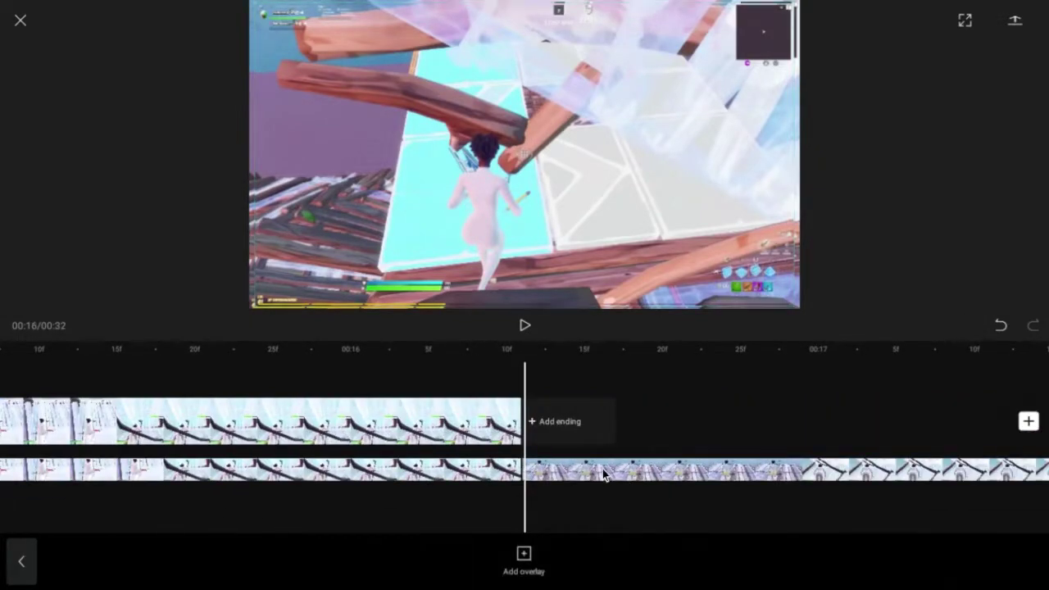
# - Move the duplicated overlay onto a second overlay track so it starts at 00:00 with the main clip
pyautogui.hscroll(-8, 13, 520)
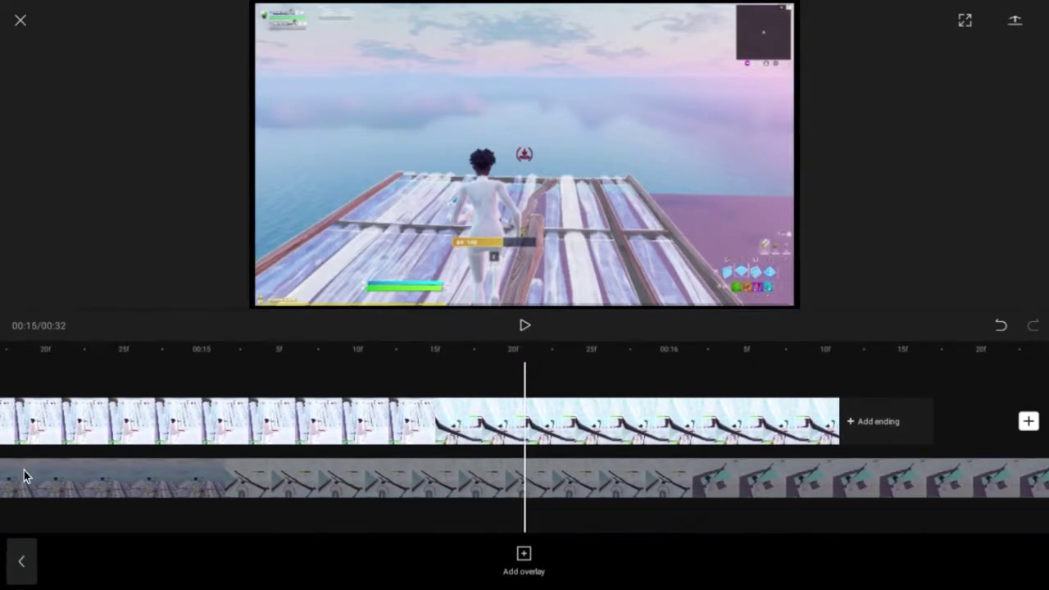
pyautogui.hscroll(-7, 4, 483)
pyautogui.hscroll(-10, 2, 485)
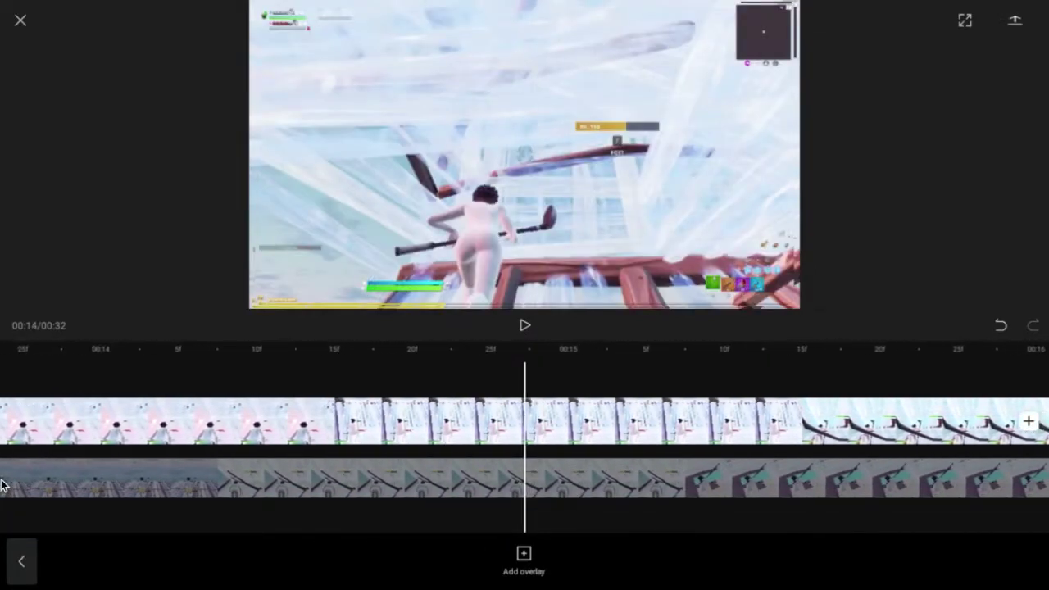
pyautogui.hscroll(-3, 3, 486)
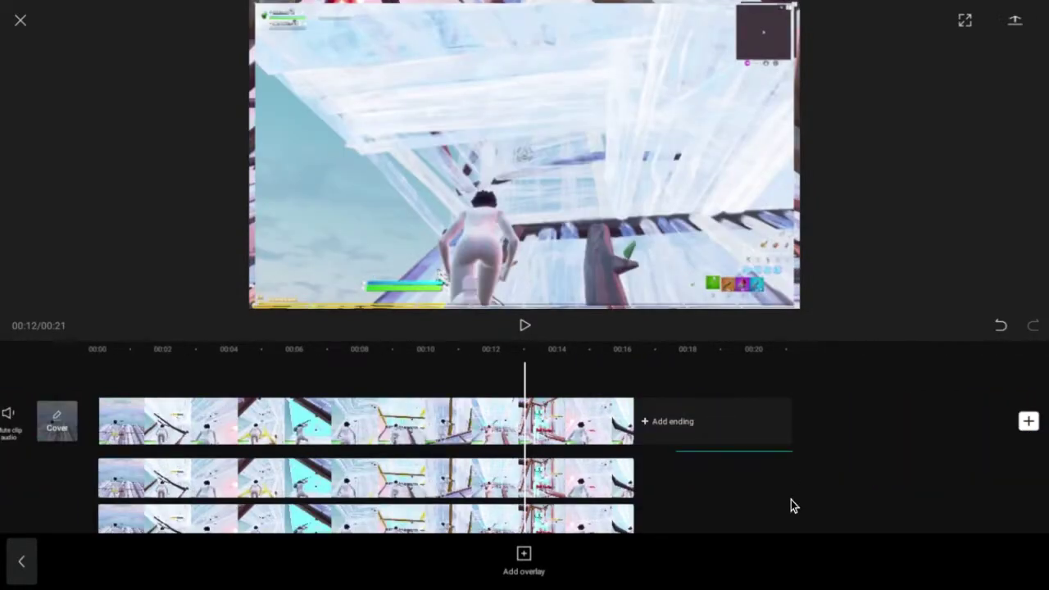
# - Split the main-track gameplay clip at the frame where the shot lands, just before 00:13
pyautogui.hscroll(-1, 791, 500)
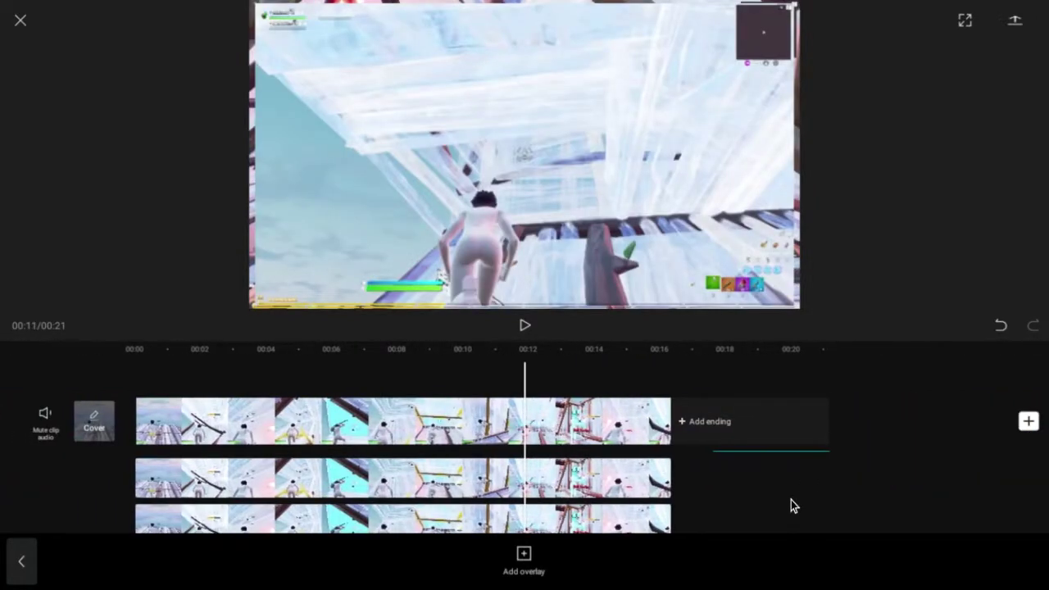
pyautogui.scroll(8, 791, 500)
pyautogui.scroll(-8, 525, 467)
pyautogui.hscroll(3, 524, 467)
pyautogui.scroll(8, 525, 468)
pyautogui.hscroll(-2, 525, 459)
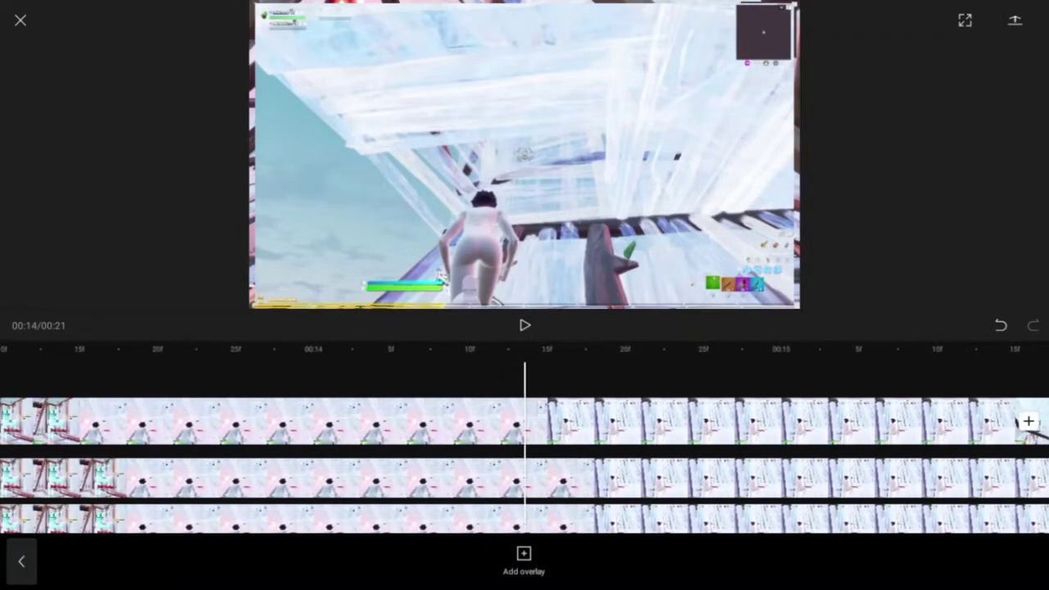
pyautogui.hscroll(-3, 1035, 425)
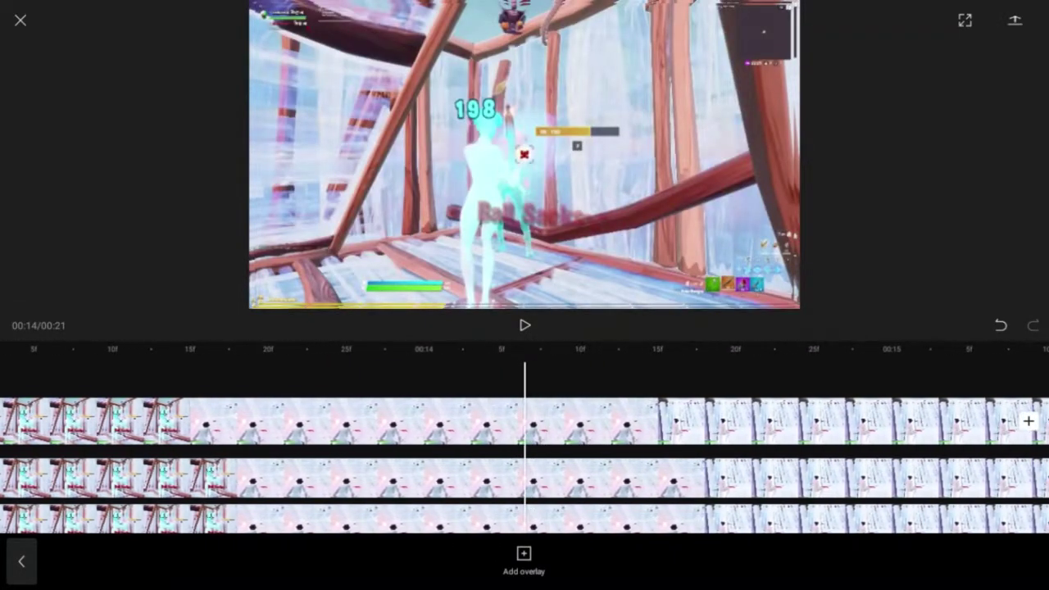
pyautogui.hscroll(-5, 525, 459)
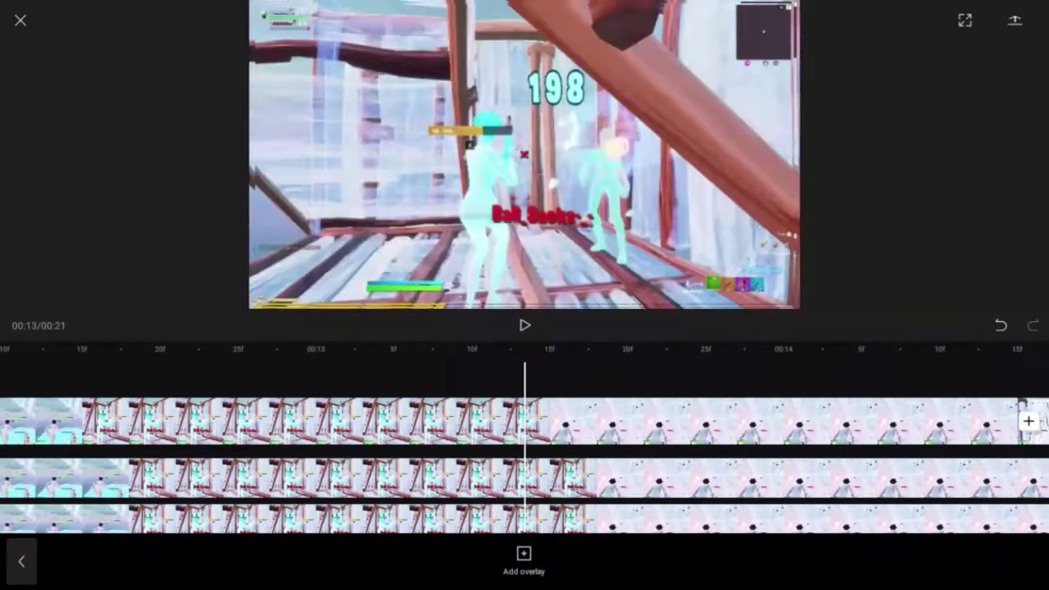
pyautogui.hscroll(-8, 524, 459)
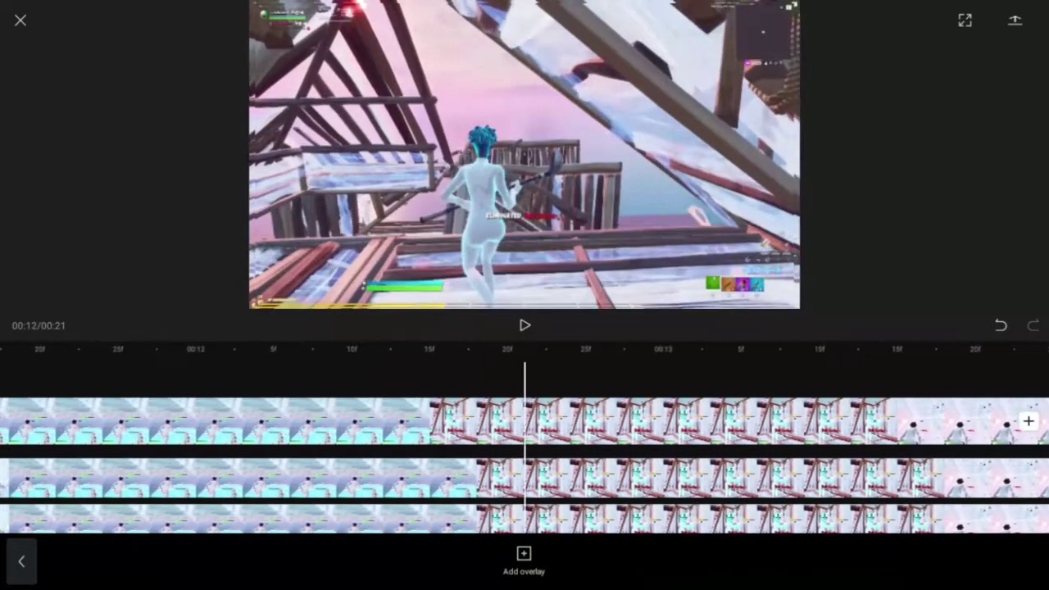
pyautogui.hscroll(-2, 525, 459)
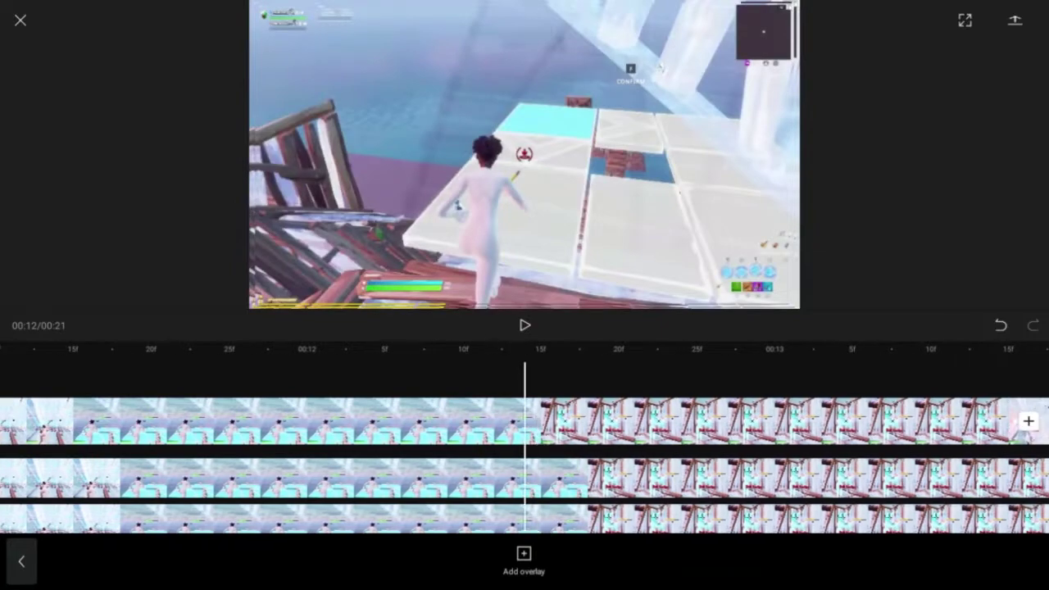
pyautogui.hscroll(4, 525, 459)
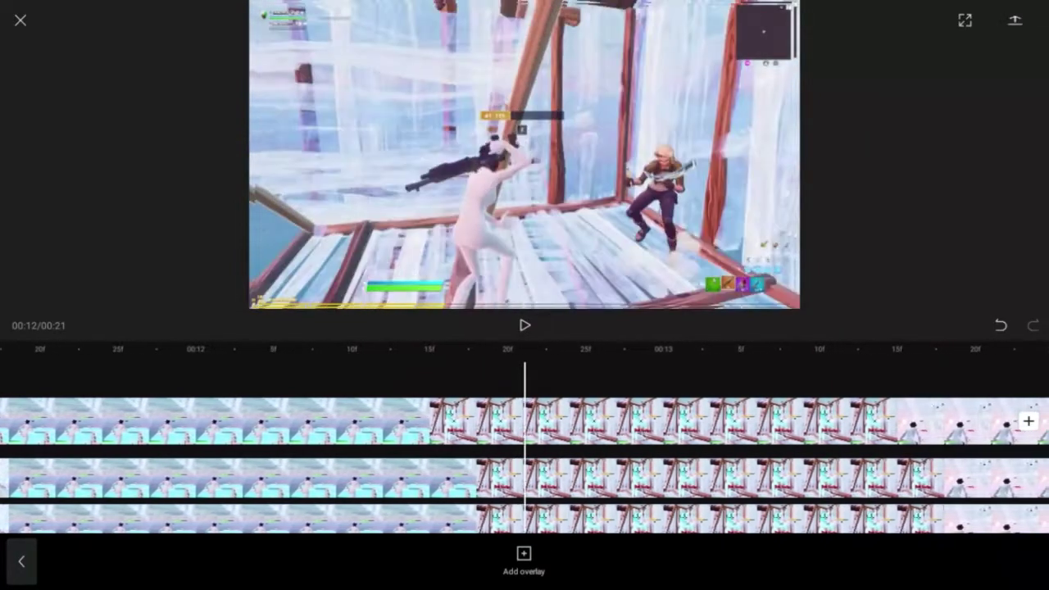
pyautogui.hscroll(2, 525, 459)
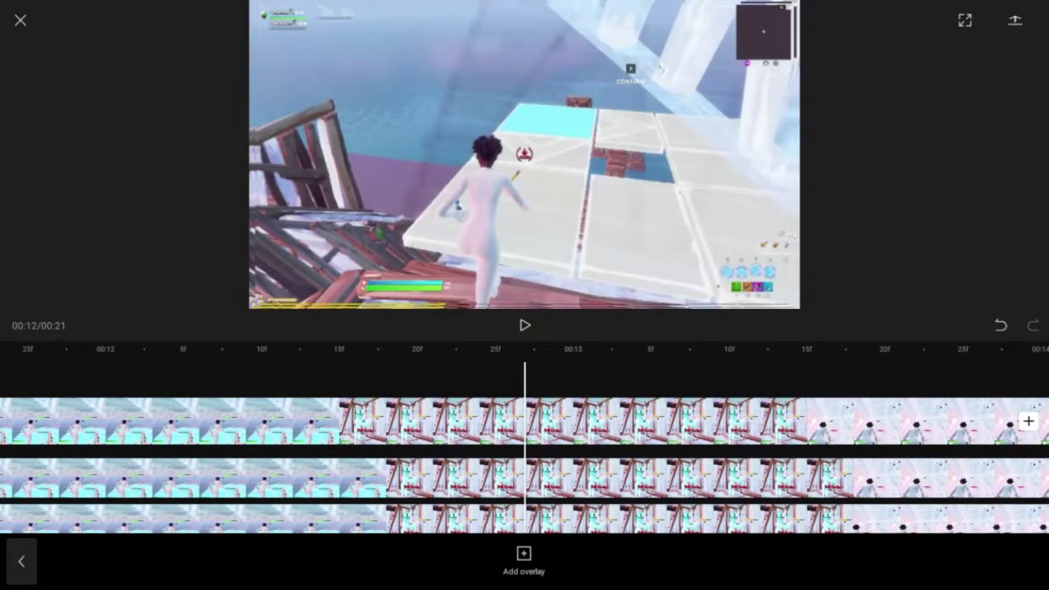
pyautogui.hscroll(1, 525, 459)
pyautogui.hscroll(1, 525, 459)
pyautogui.hscroll(1, 525, 459)
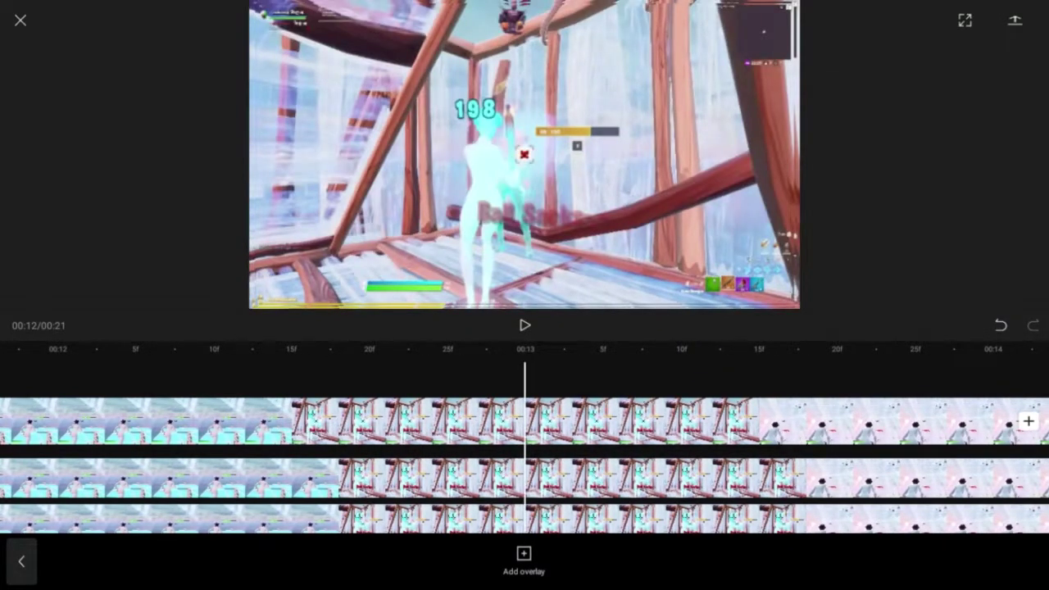
pyautogui.hscroll(-1, 525, 459)
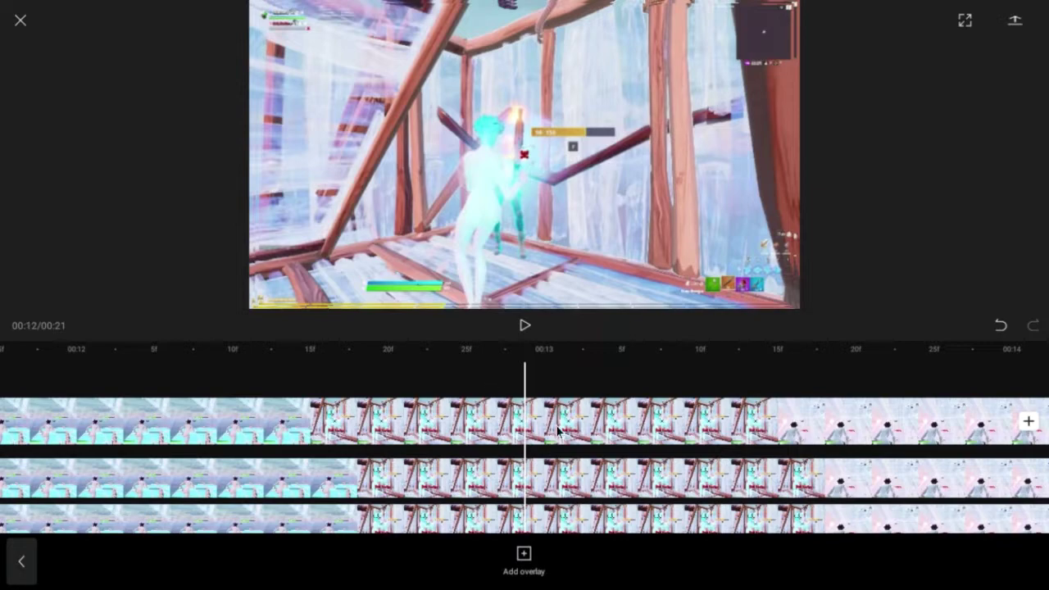
pyautogui.click(506, 441)
pyautogui.click(57, 558)
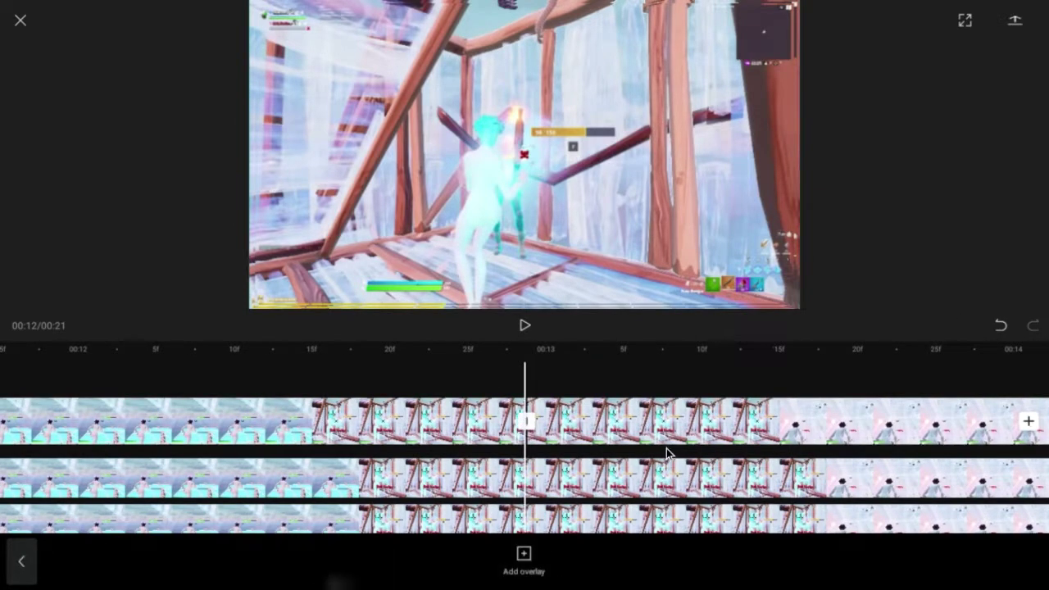
# - Split both overlay clips at the main track's existing cut, just before 00:13
pyautogui.click(578, 479)
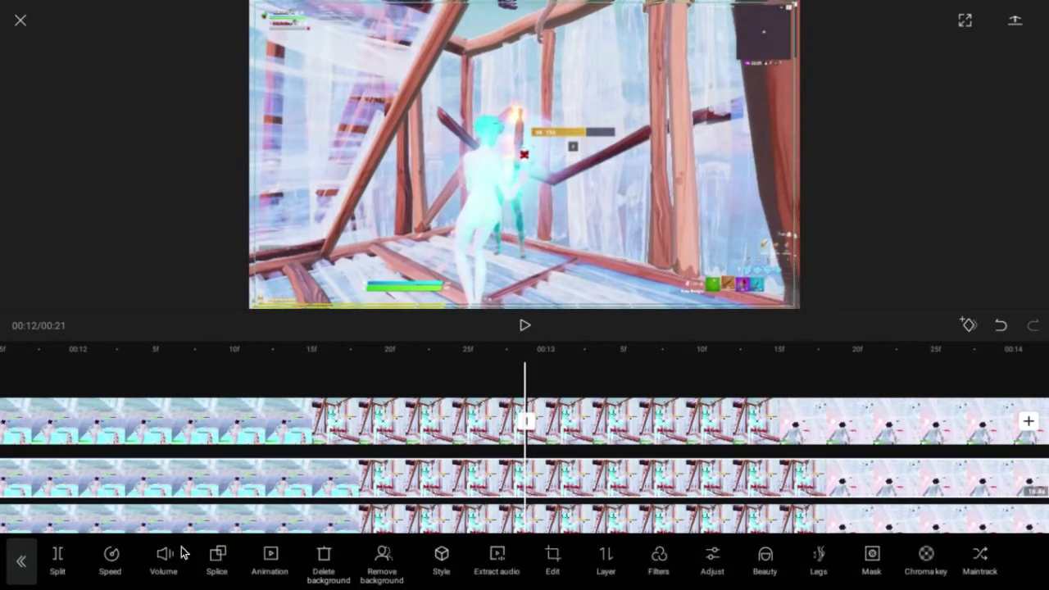
pyautogui.click(57, 557)
pyautogui.click(56, 562)
pyautogui.click(617, 499)
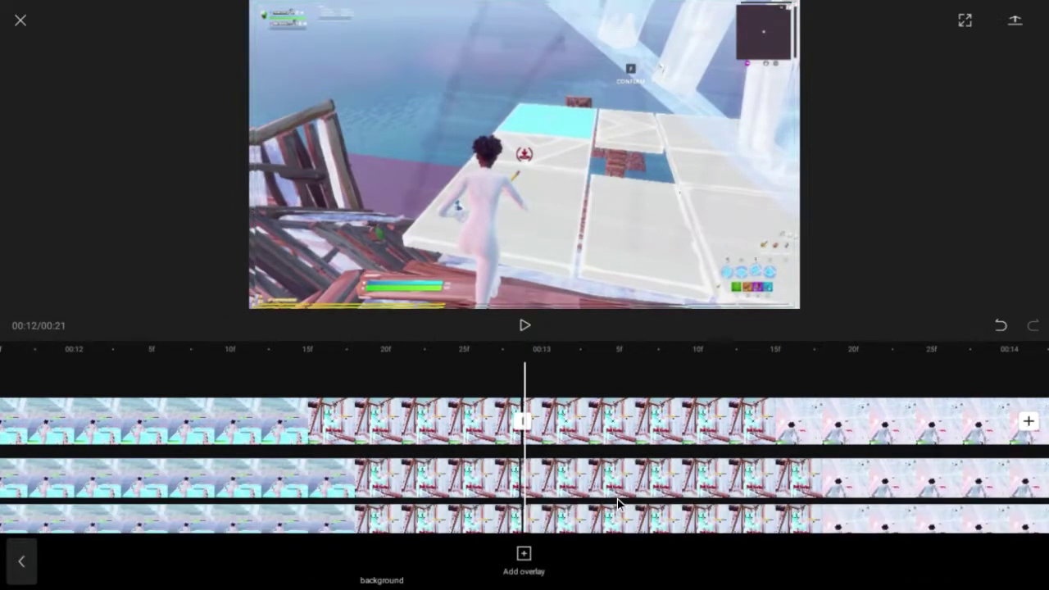
# - Split the main-track clip again at about 00:12 plus 15 frames, where the character starts aiming
pyautogui.hscroll(-1, 617, 499)
pyautogui.click(508, 442)
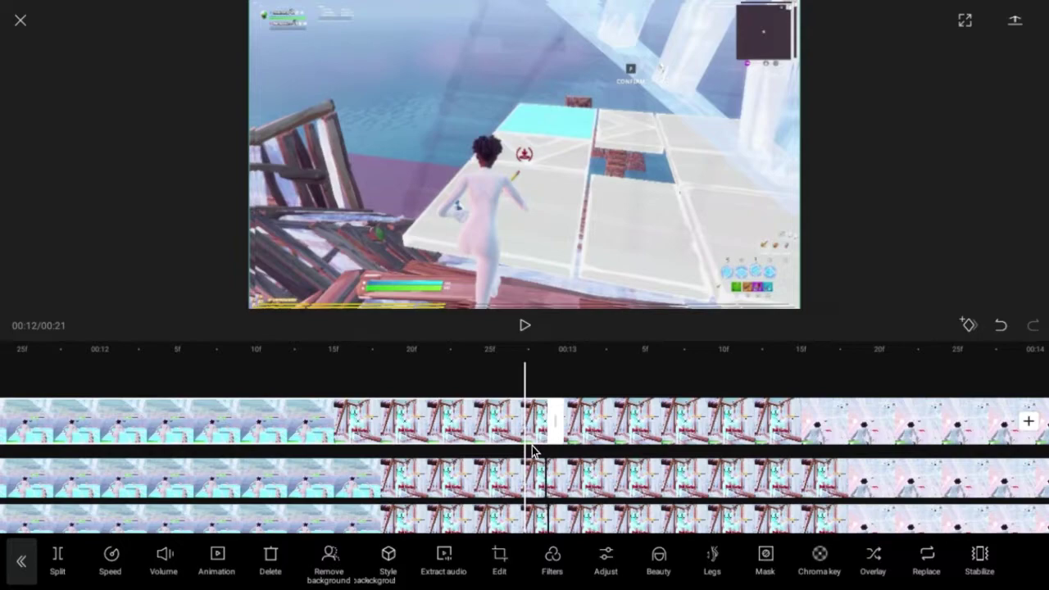
pyautogui.click(533, 448)
pyautogui.hscroll(-3, 627, 473)
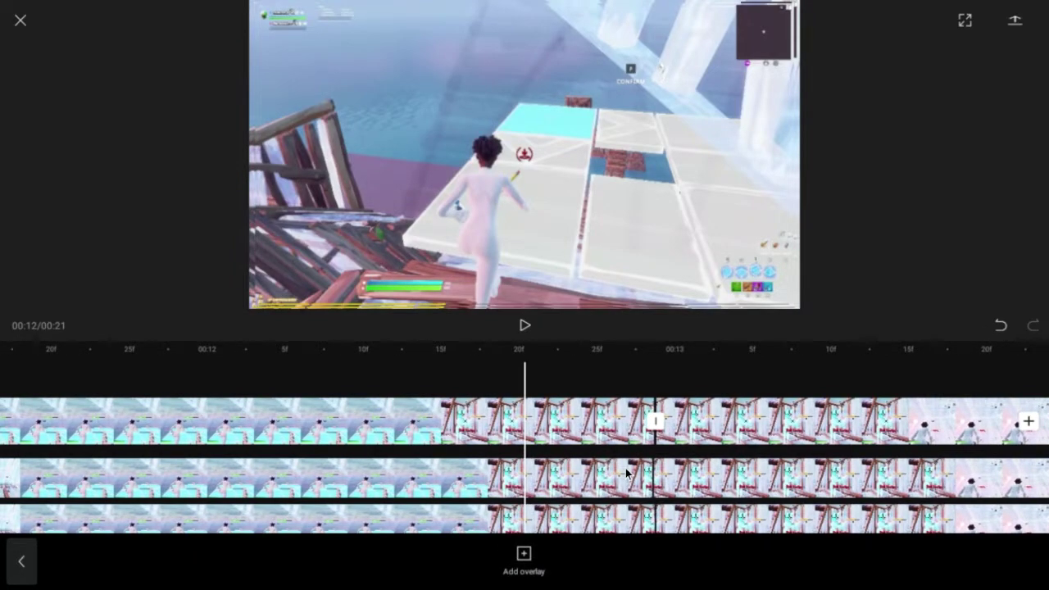
pyautogui.hscroll(-2, 525, 460)
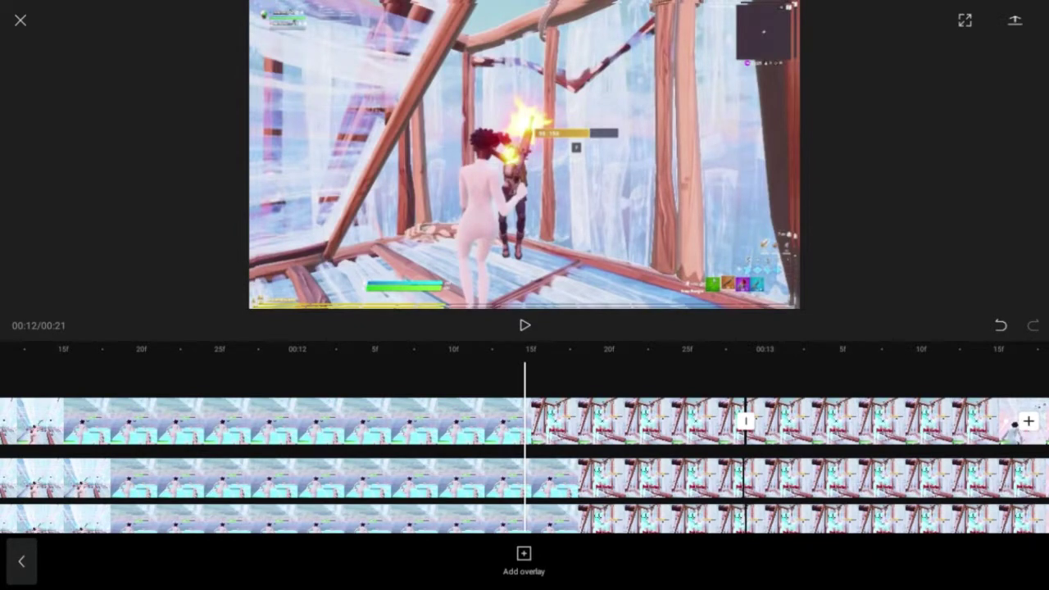
pyautogui.hscroll(-1, 524, 460)
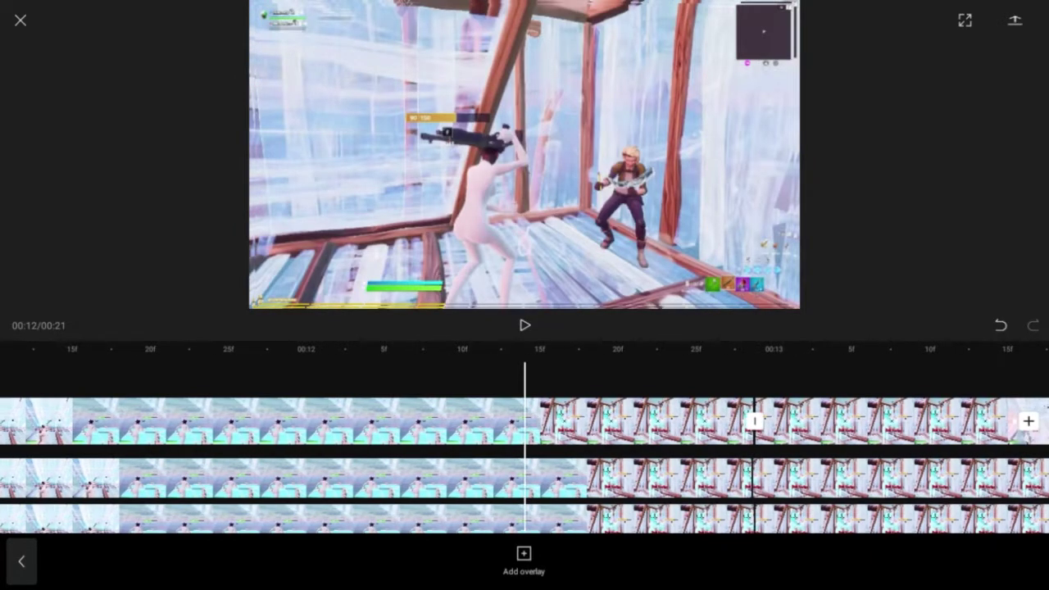
pyautogui.moveTo(628, 451); pyautogui.dragTo(608, 451)
pyautogui.click(584, 434)
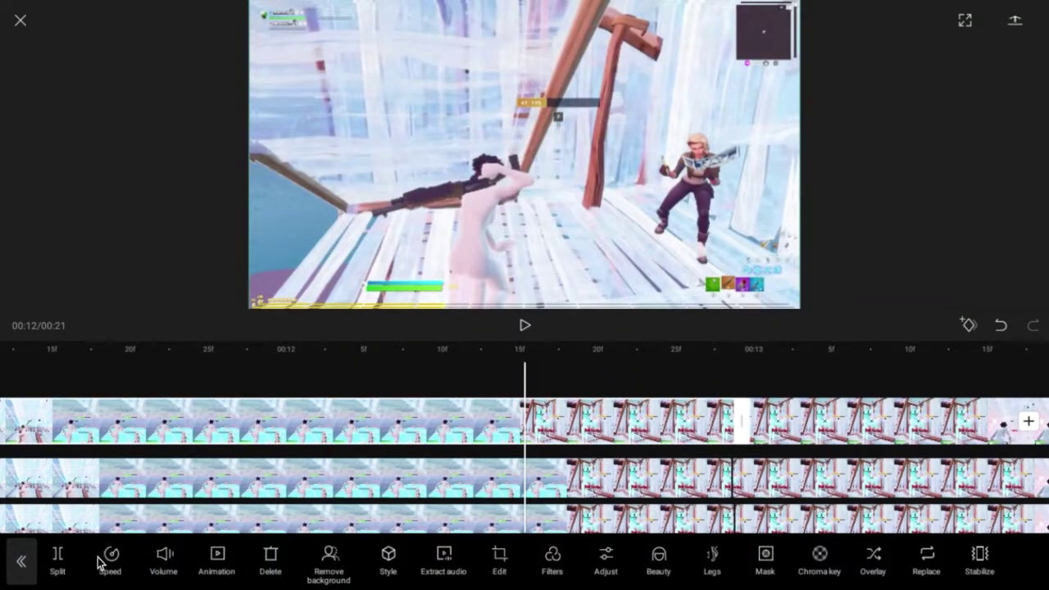
pyautogui.click(72, 558)
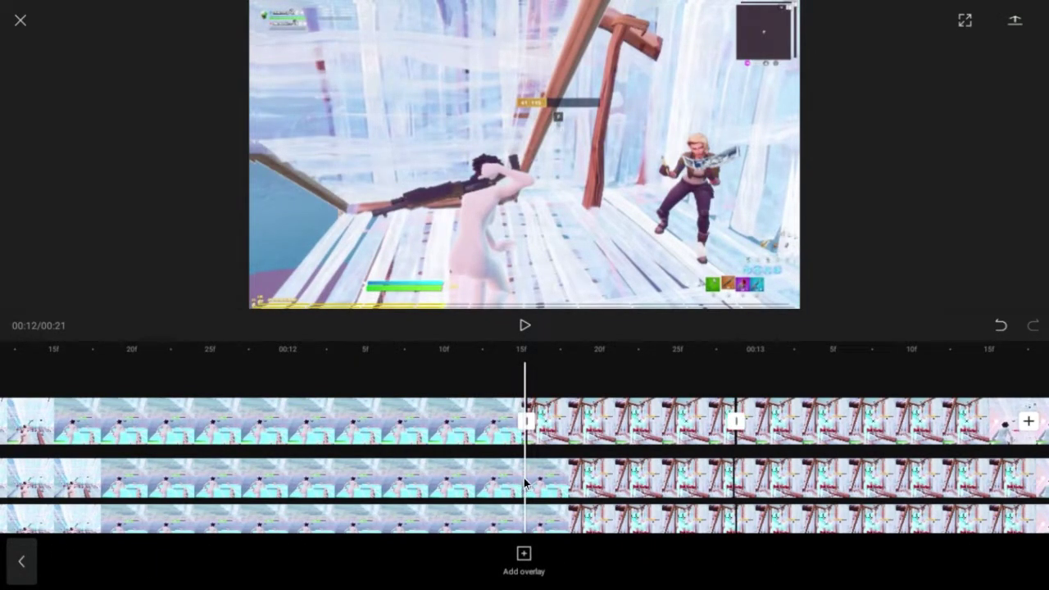
# - Split both overlay clips at the new main-track cut, about 15 frames after 00:12
pyautogui.click(524, 484)
pyautogui.click(57, 560)
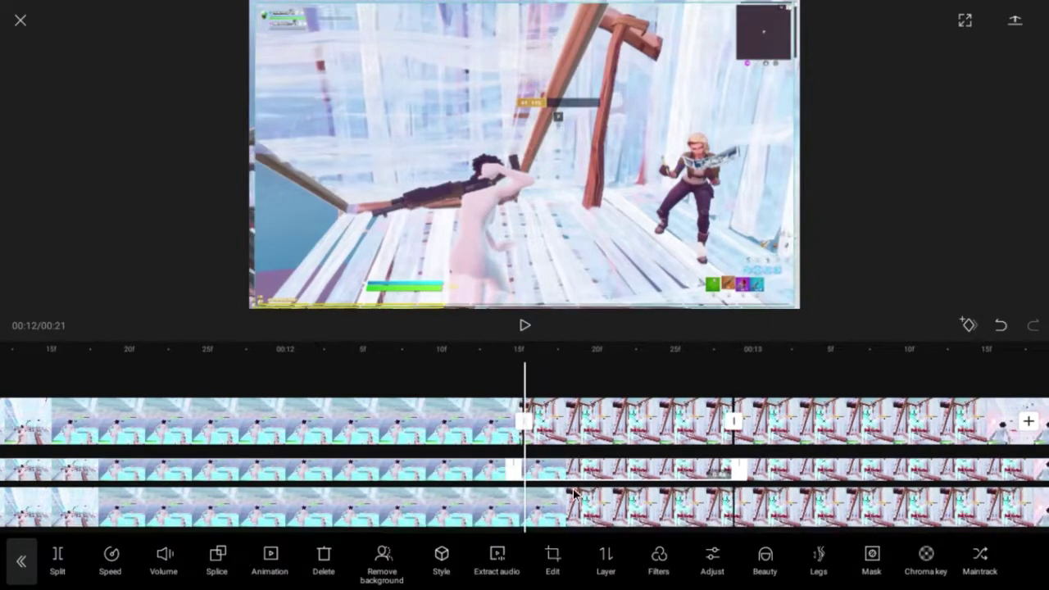
pyautogui.click(572, 505)
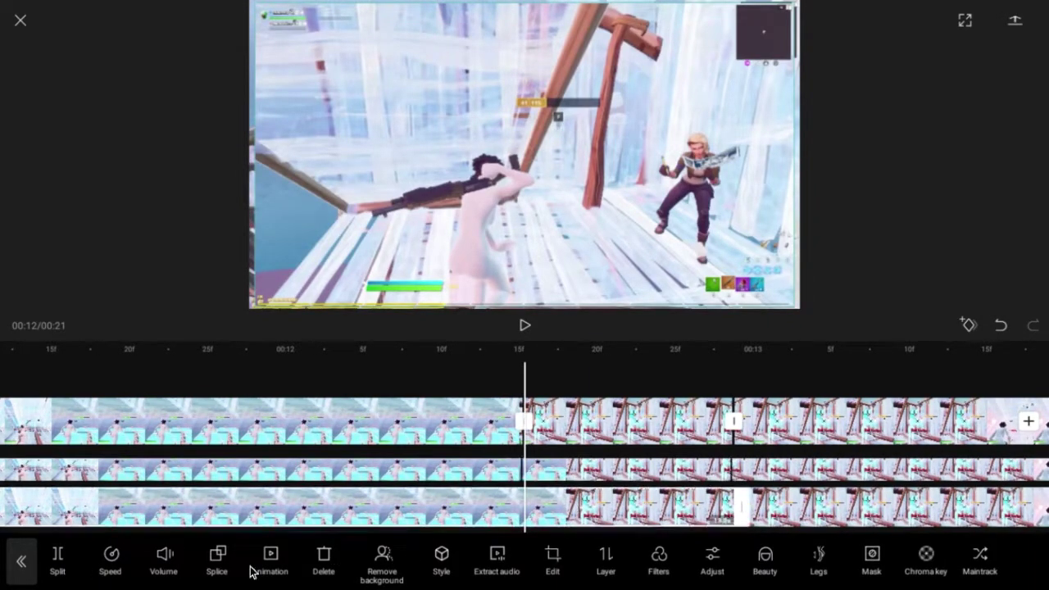
pyautogui.click(69, 561)
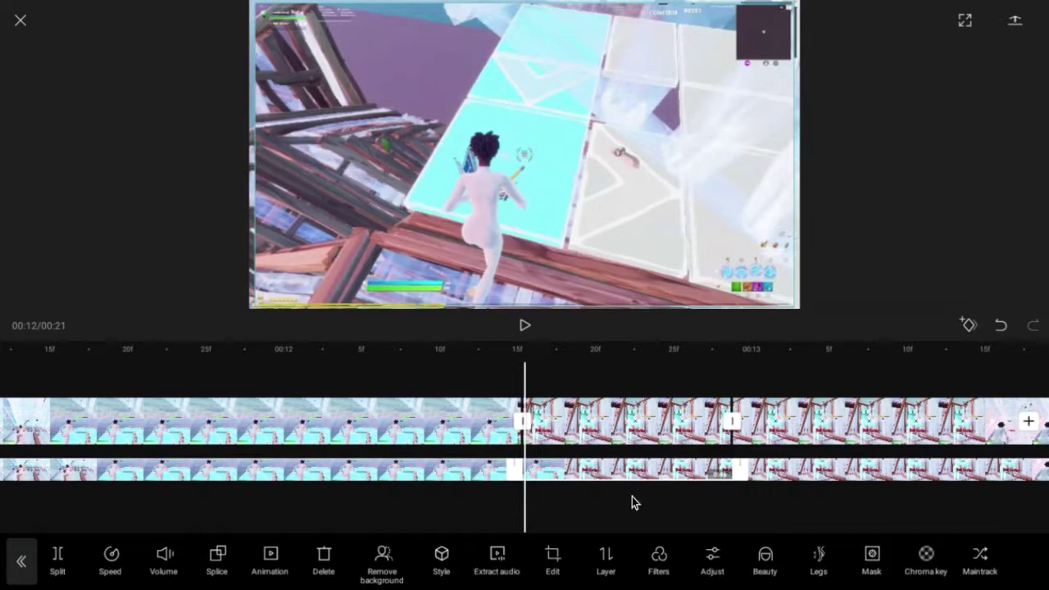
pyautogui.click(632, 504)
# - Slow the short main-track segment between the two cuts to 0.6x normal speed
pyautogui.click(601, 407)
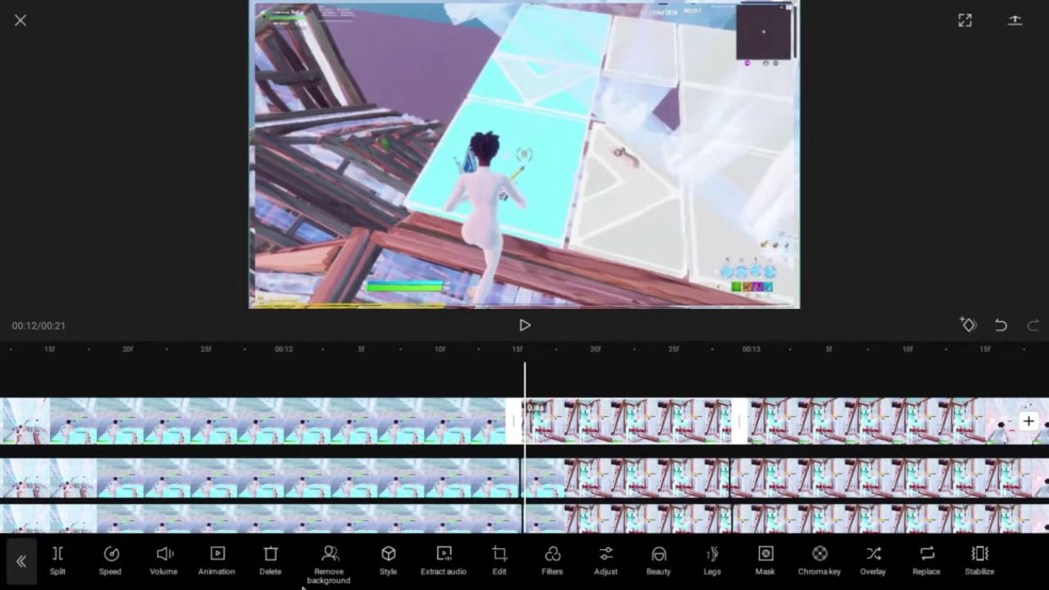
pyautogui.click(111, 562)
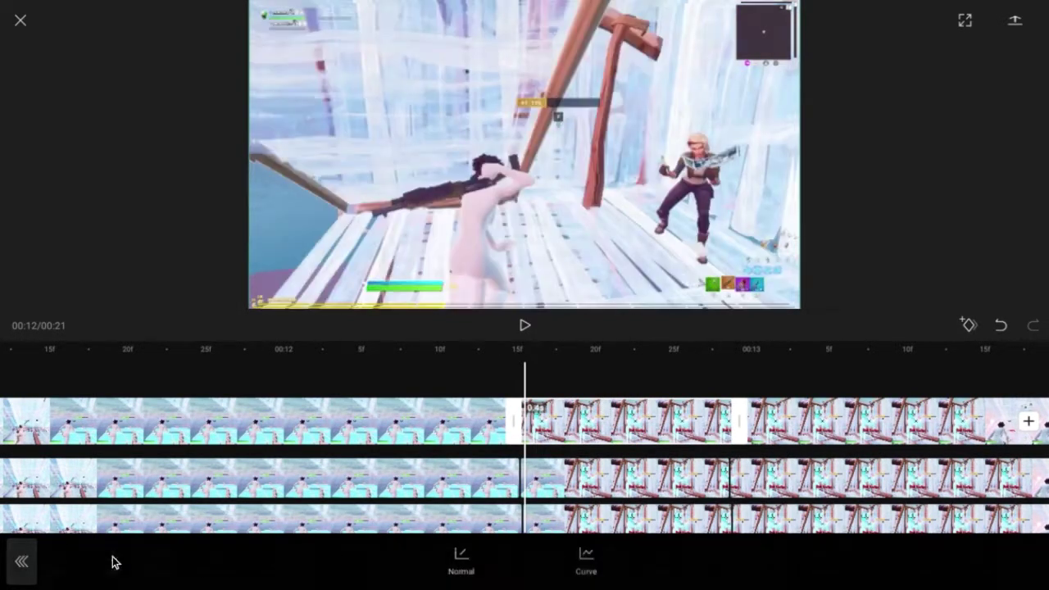
pyautogui.click(453, 571)
pyautogui.click(242, 508)
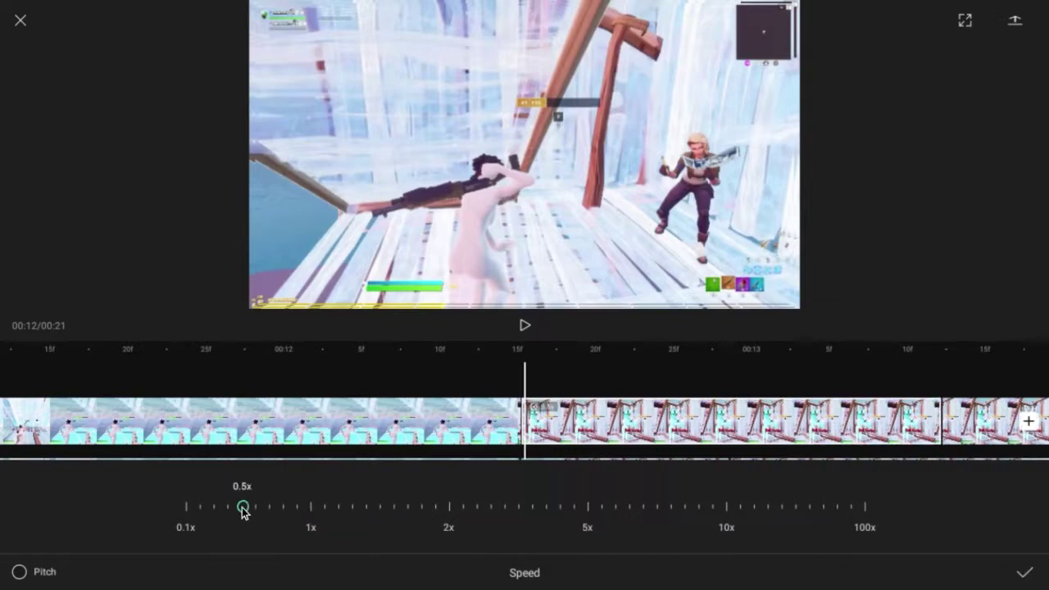
pyautogui.click(1025, 572)
# - Set the normal speed of the matching segment on the first overlay track to 0.6x
pyautogui.click(738, 480)
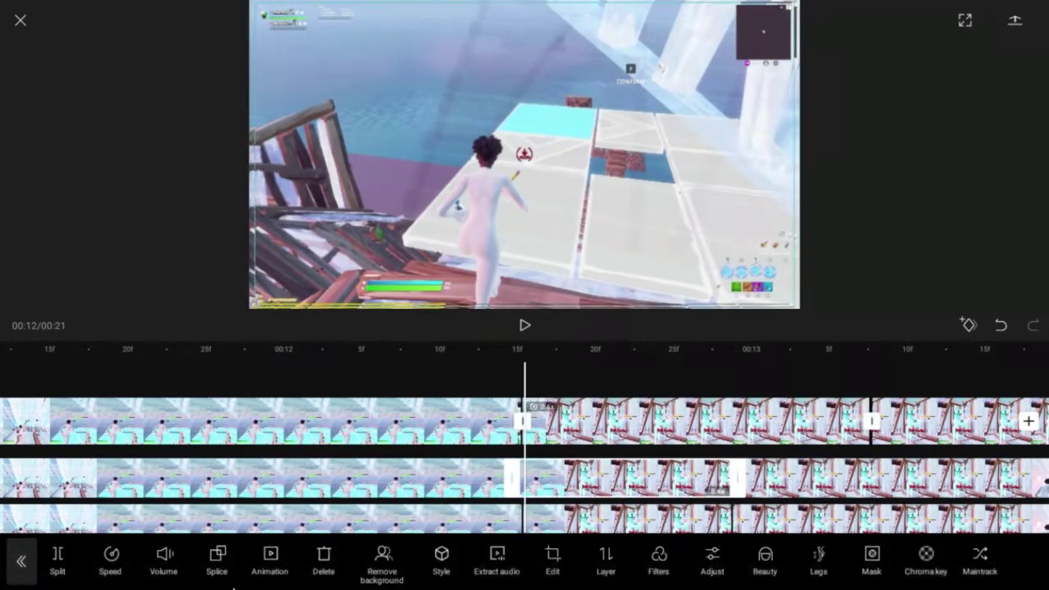
pyautogui.click(116, 568)
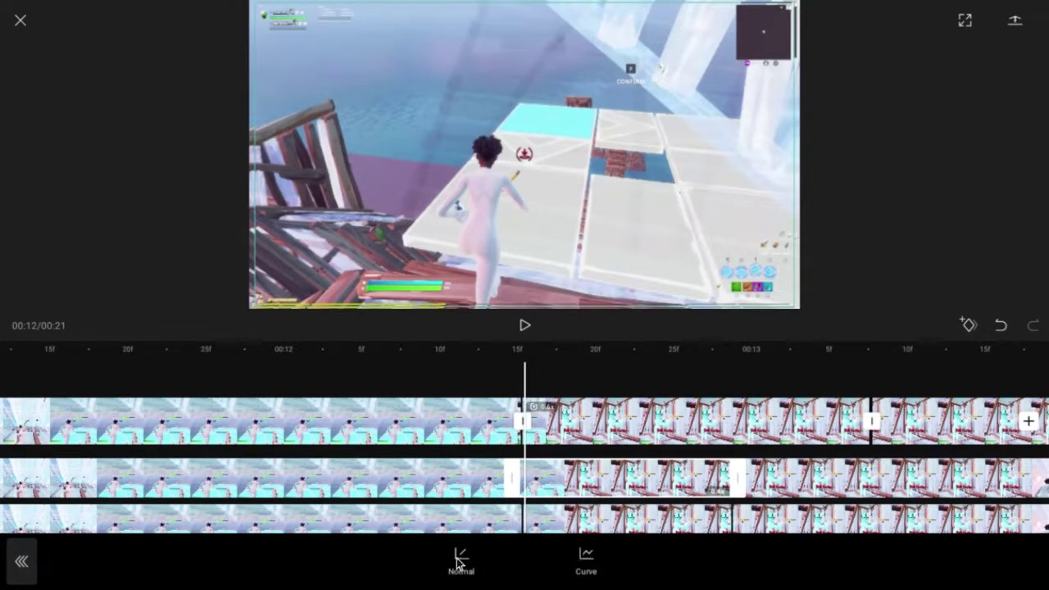
pyautogui.click(459, 562)
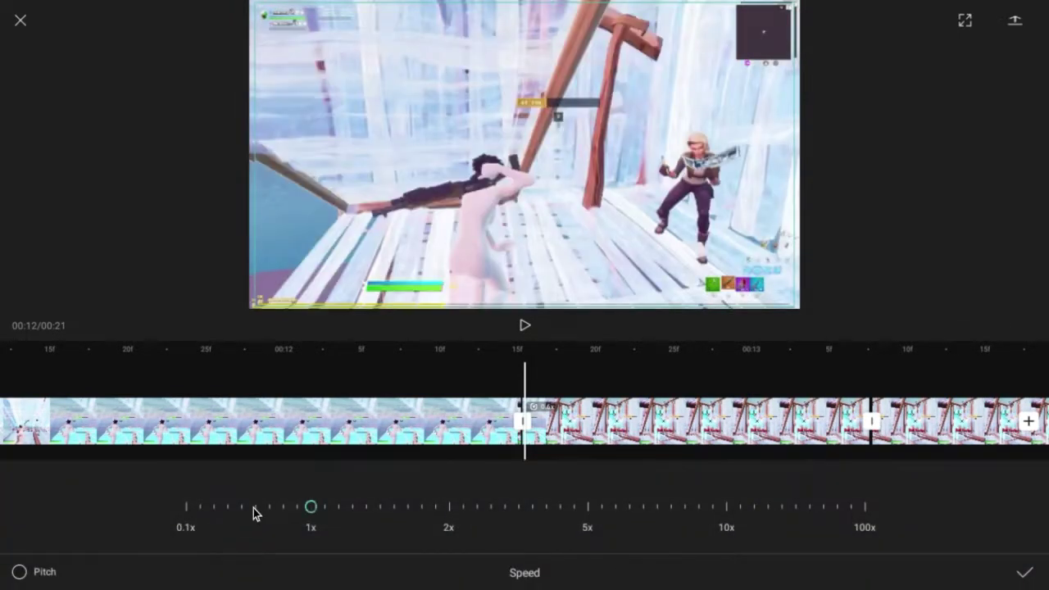
pyautogui.click(1025, 572)
# - Slow the matching segment on the second overlay track to 0.6x normal speed as well
pyautogui.click(664, 504)
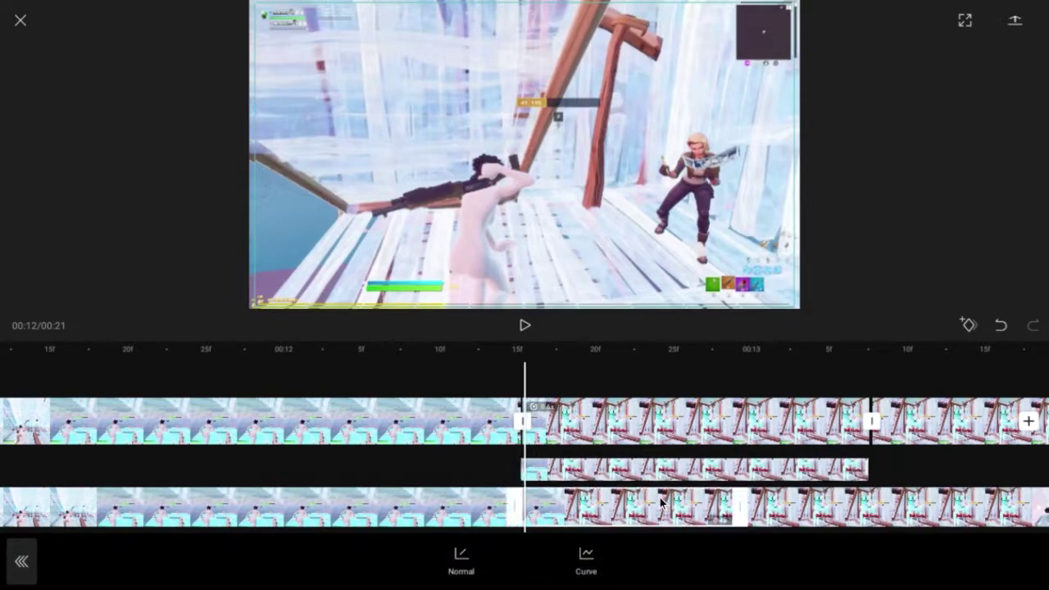
pyautogui.click(461, 563)
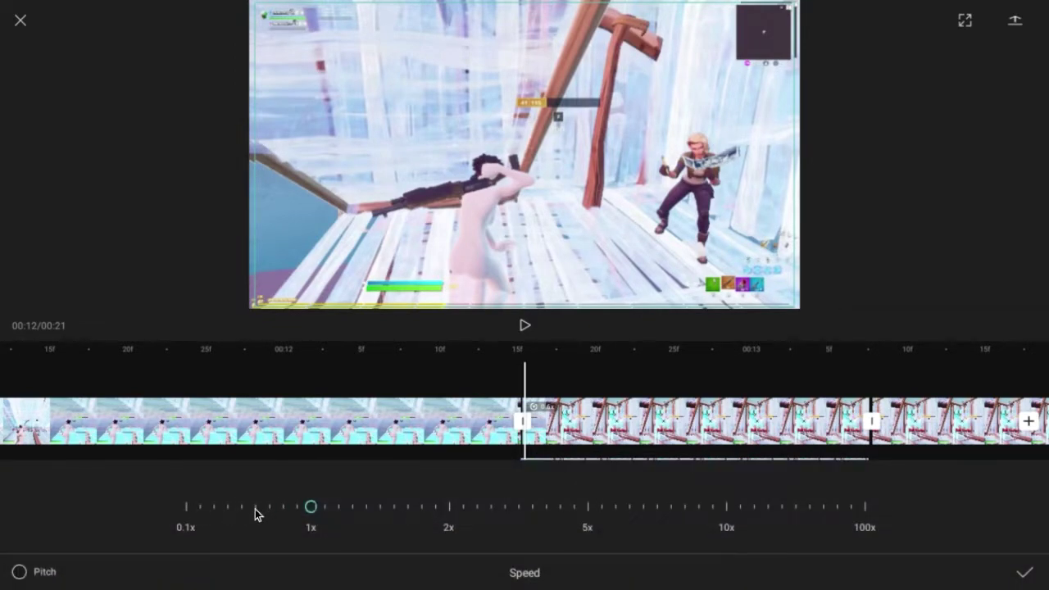
pyautogui.click(257, 509)
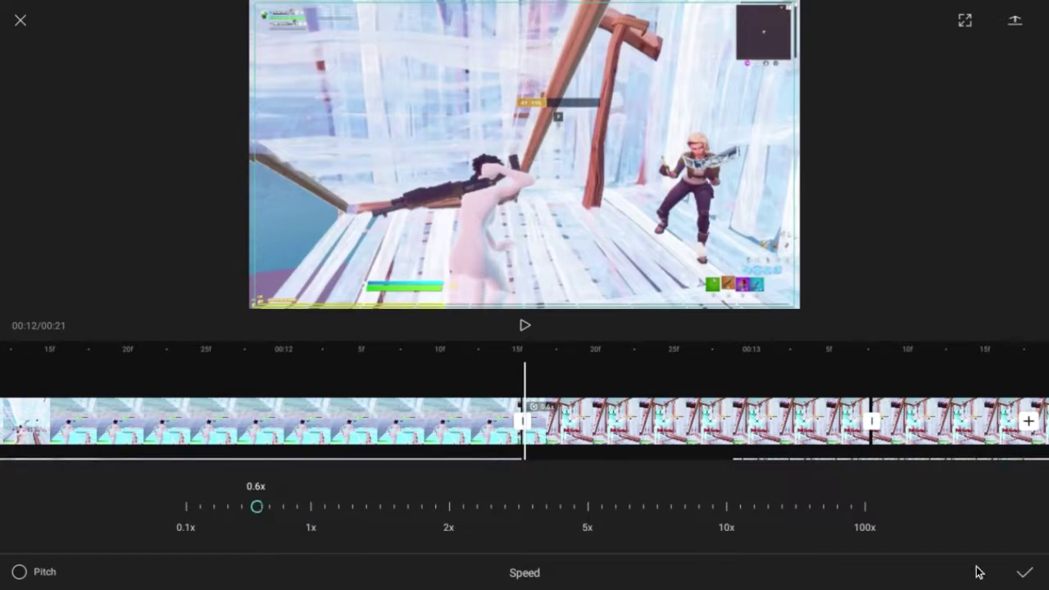
pyautogui.click(1024, 572)
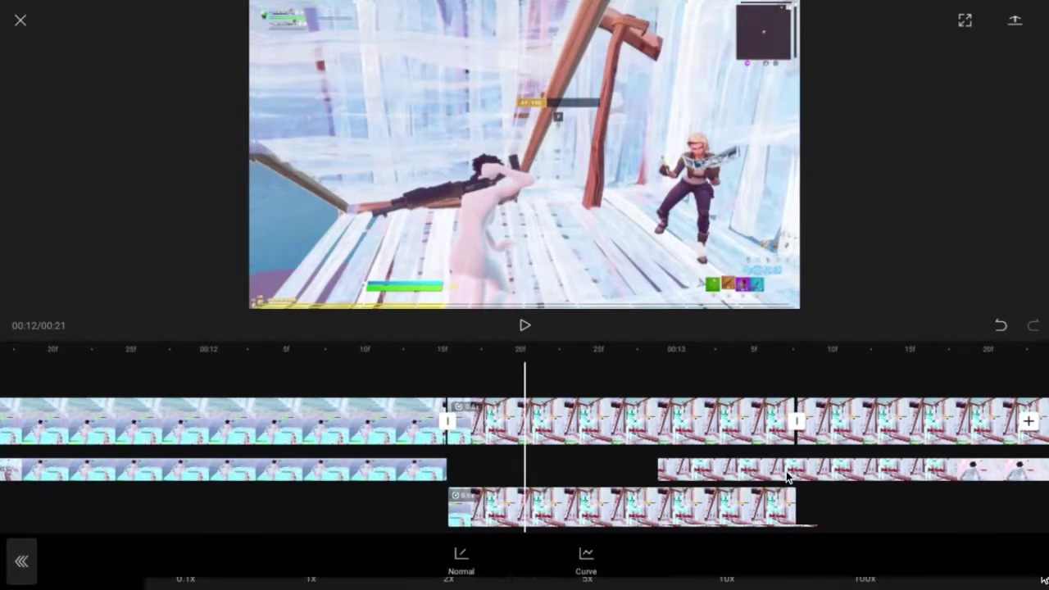
# - Delete the overlay pieces before and after the slowed segment, keeping only the slowed overlay copies
pyautogui.scroll(-1, 785, 468)
pyautogui.scroll(-3, 783, 467)
pyautogui.moveTo(627, 464); pyautogui.dragTo(672, 467)
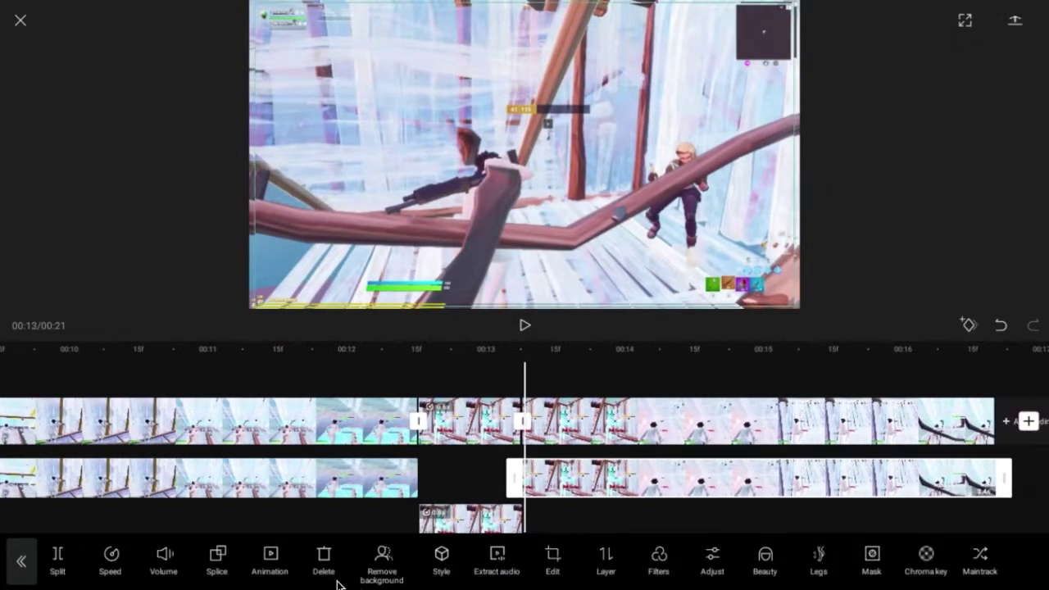
pyautogui.click(328, 569)
pyautogui.click(330, 461)
pyautogui.click(317, 570)
pyautogui.hotkey('ctrl', 'z')
pyautogui.hotkey('ctrl', 'z')
pyautogui.click(672, 474)
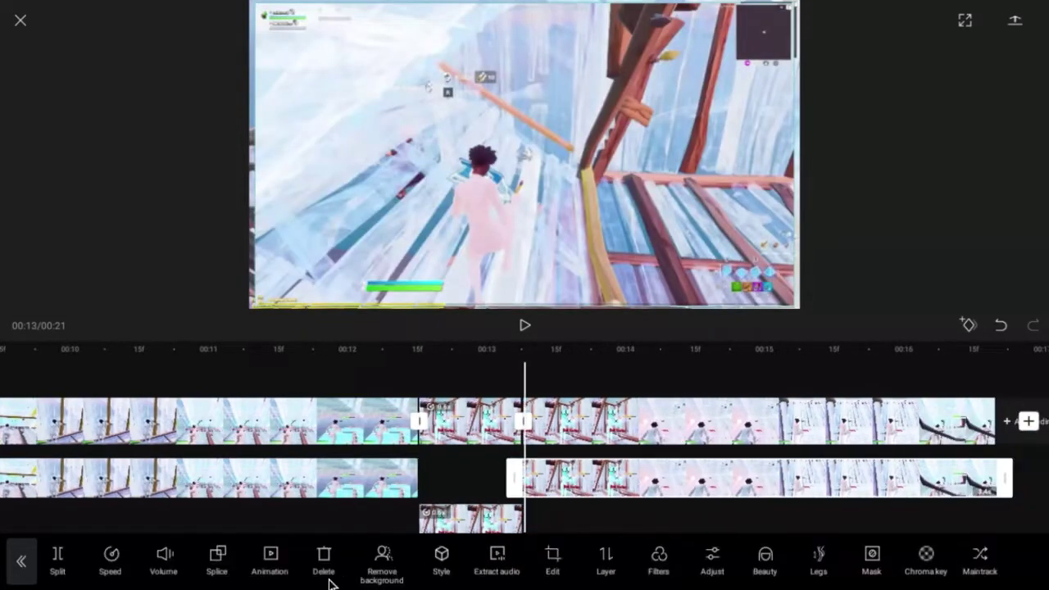
pyautogui.click(325, 567)
pyautogui.click(320, 474)
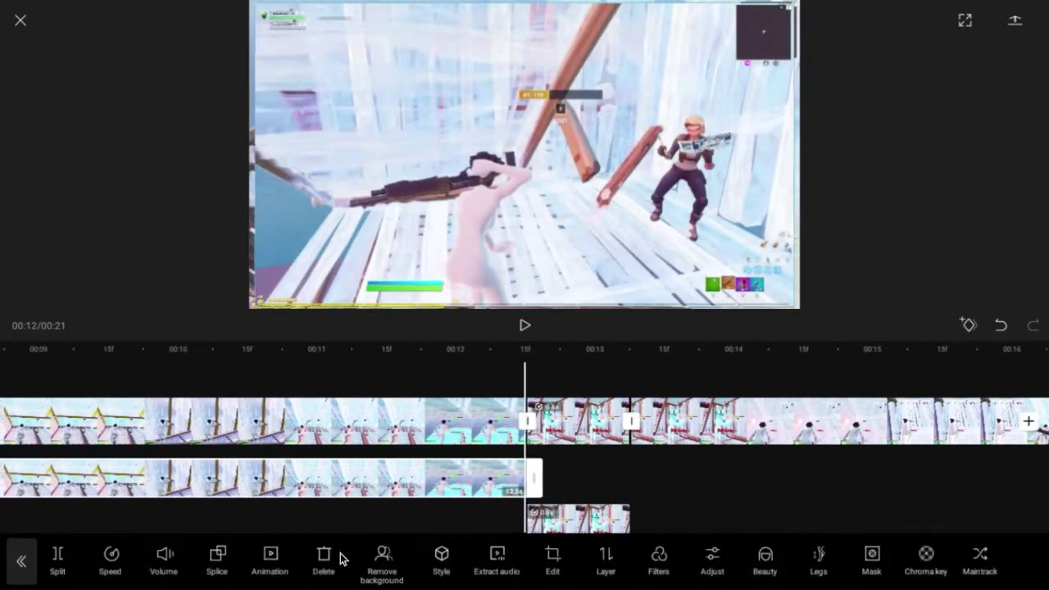
pyautogui.click(315, 568)
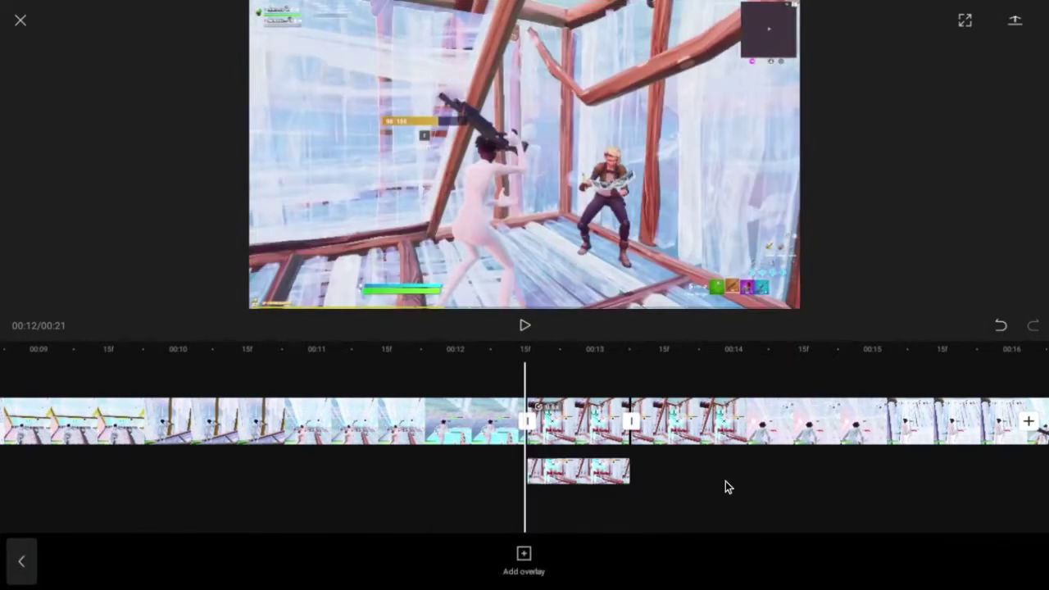
pyautogui.click(595, 507)
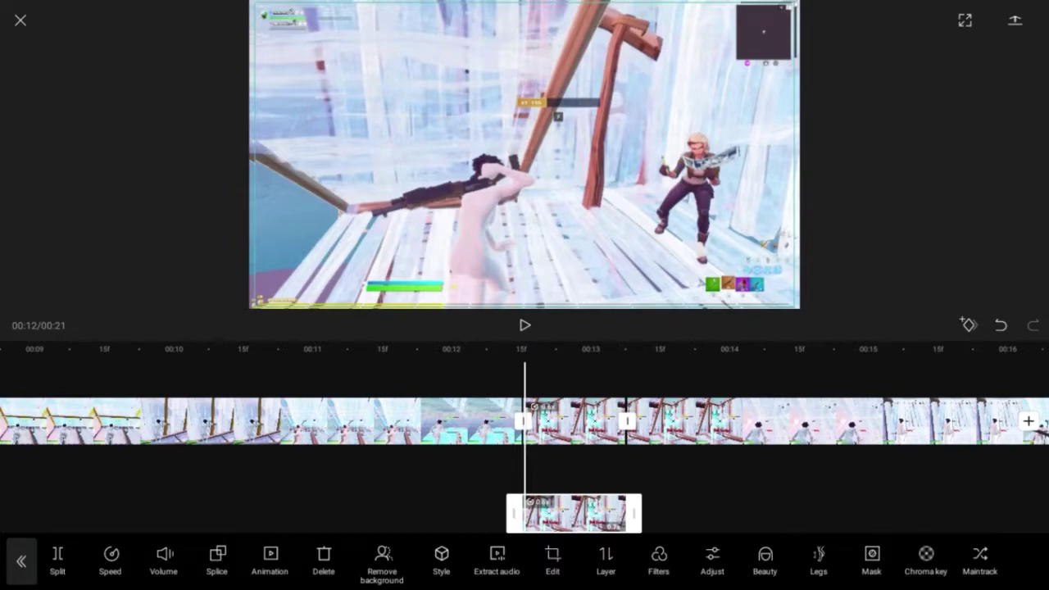
pyautogui.click(724, 490)
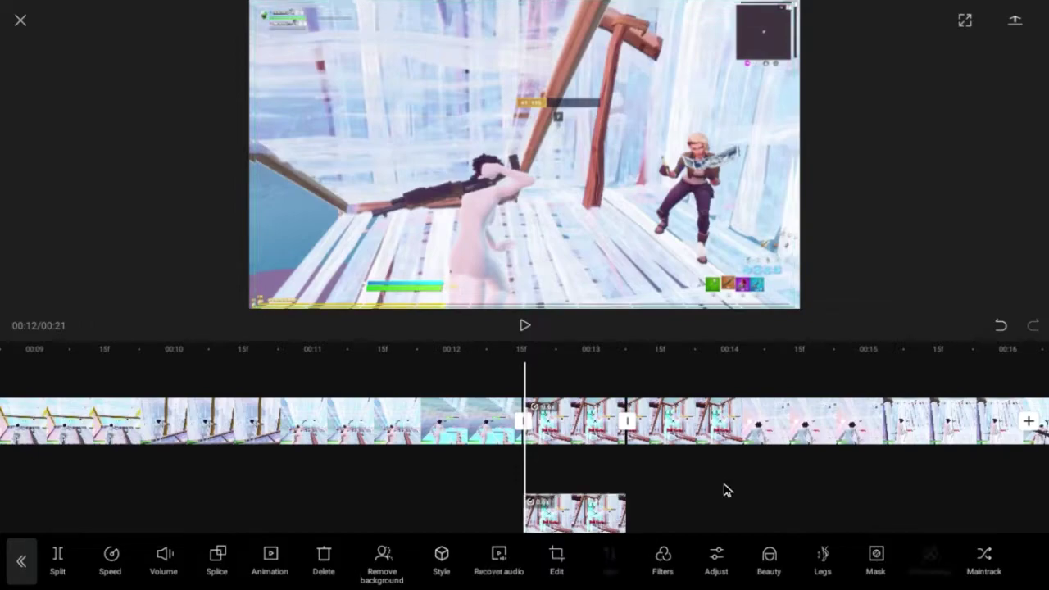
pyautogui.click(552, 523)
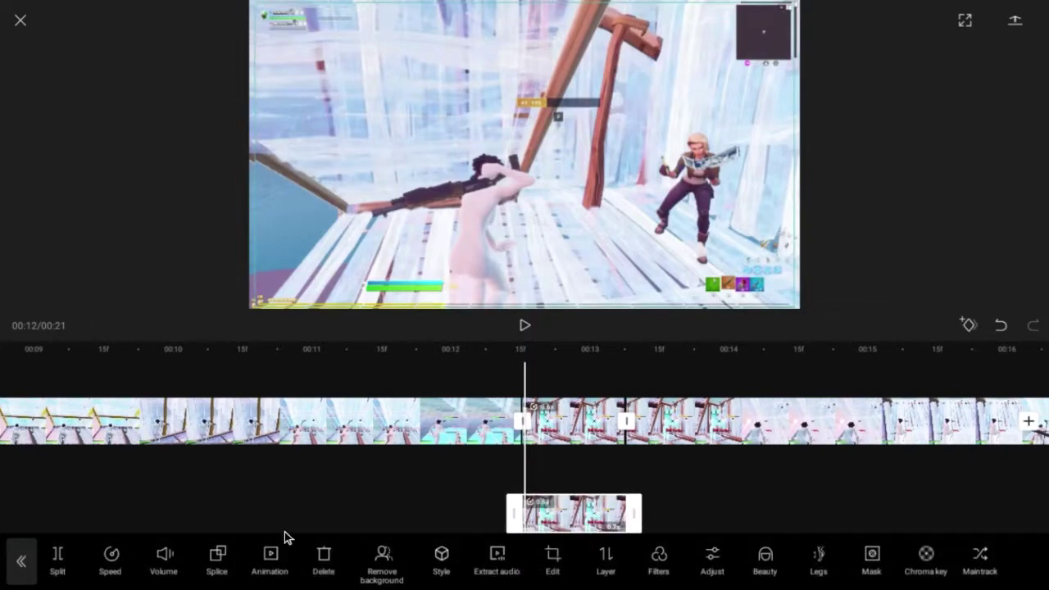
pyautogui.click(680, 521)
pyautogui.click(589, 423)
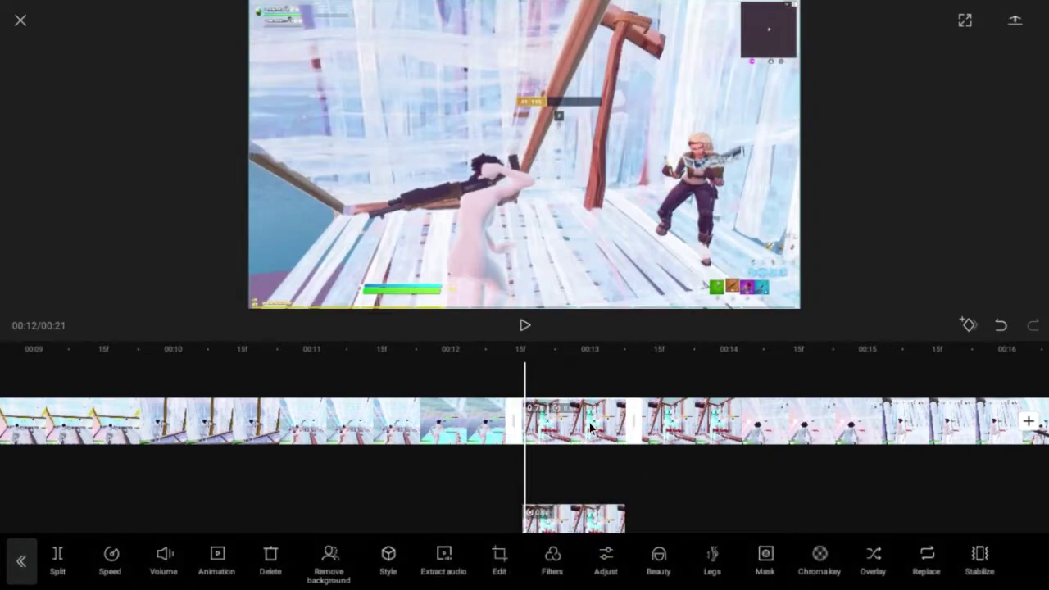
# - Apply a Circle mask to the slowed overlay segment, moved over the player character and enlarged to surround them
pyautogui.click(582, 517)
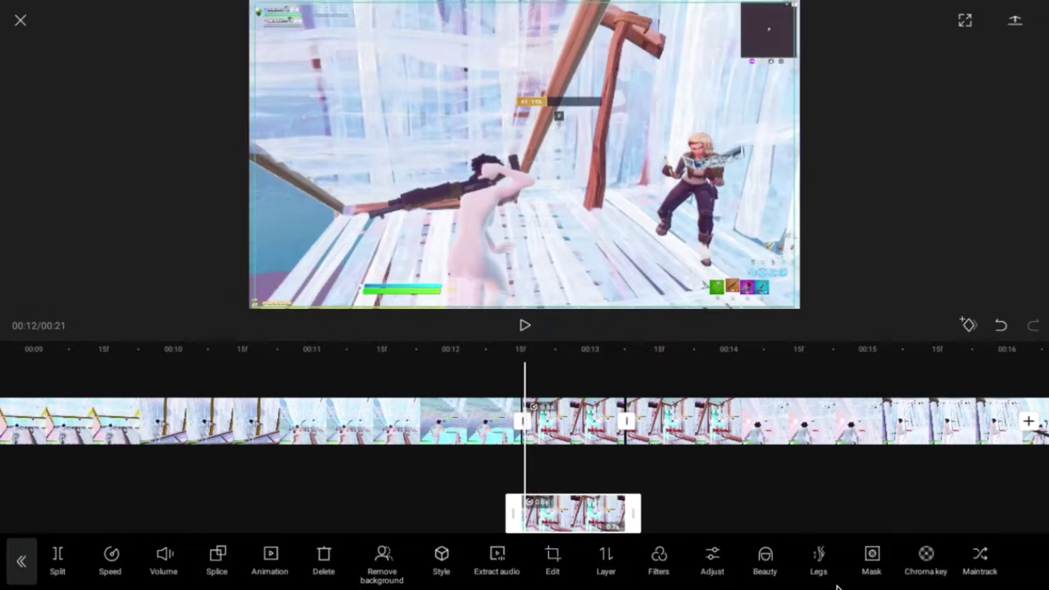
pyautogui.click(875, 557)
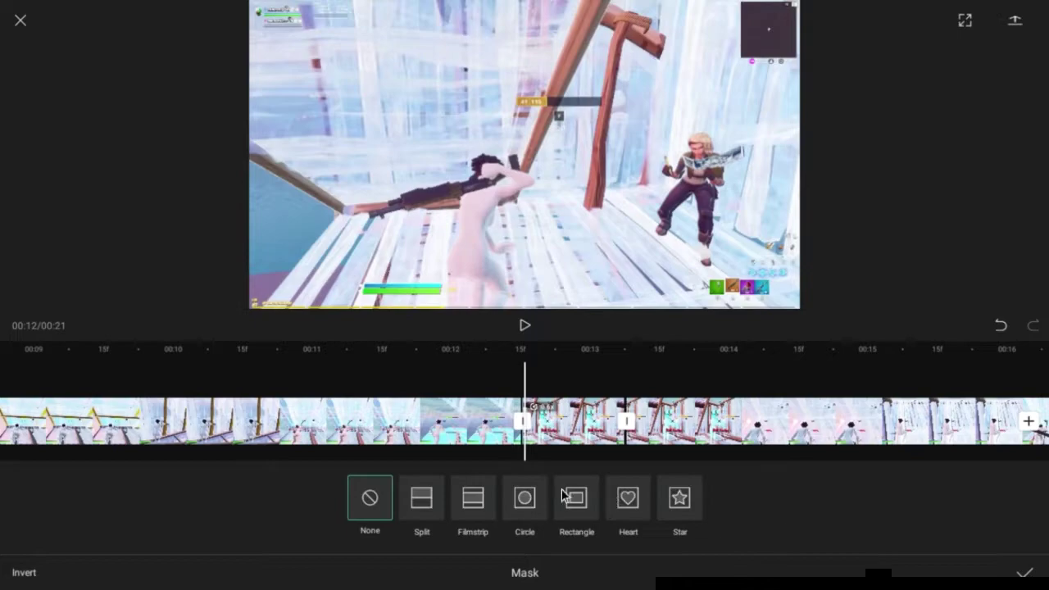
pyautogui.click(537, 507)
pyautogui.moveTo(524, 94); pyautogui.dragTo(430, 216)
pyautogui.moveTo(511, 235); pyautogui.dragTo(568, 234)
pyautogui.moveTo(466, 234); pyautogui.dragTo(501, 233)
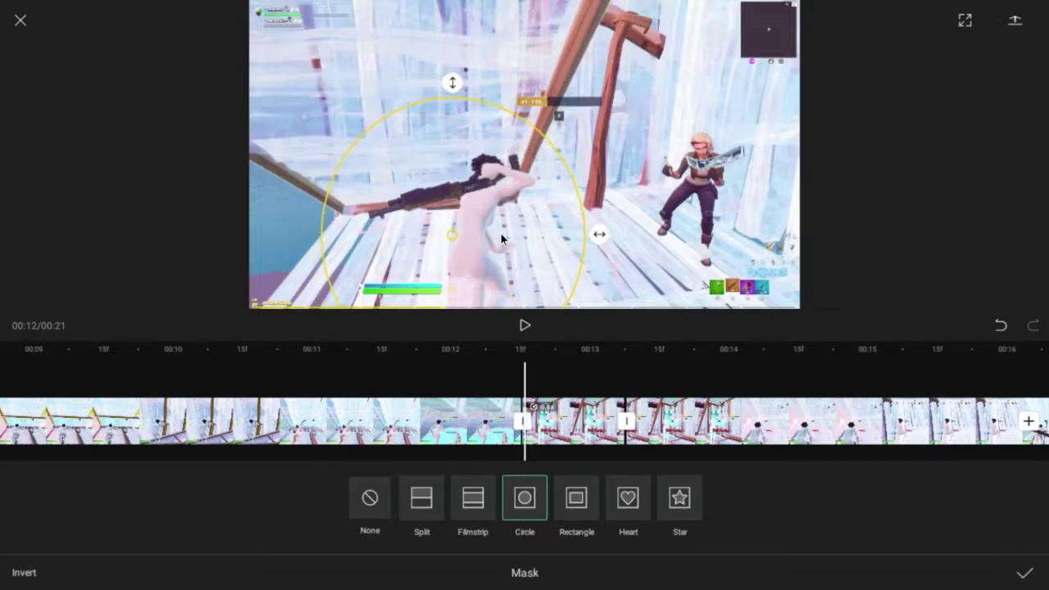
pyautogui.click(1025, 573)
pyautogui.click(755, 480)
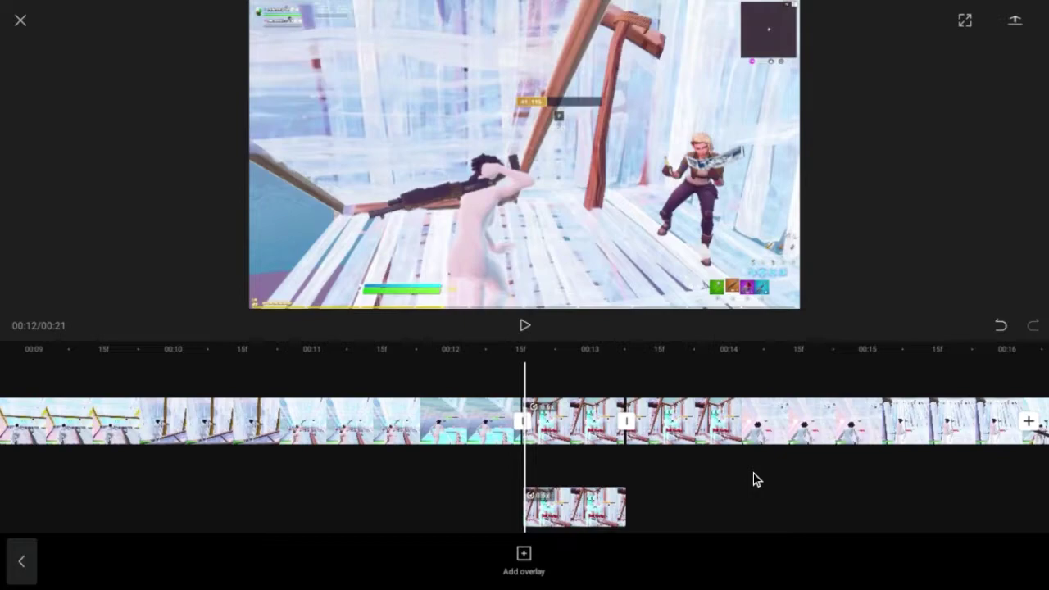
pyautogui.moveTo(753, 480); pyautogui.dragTo(736, 479)
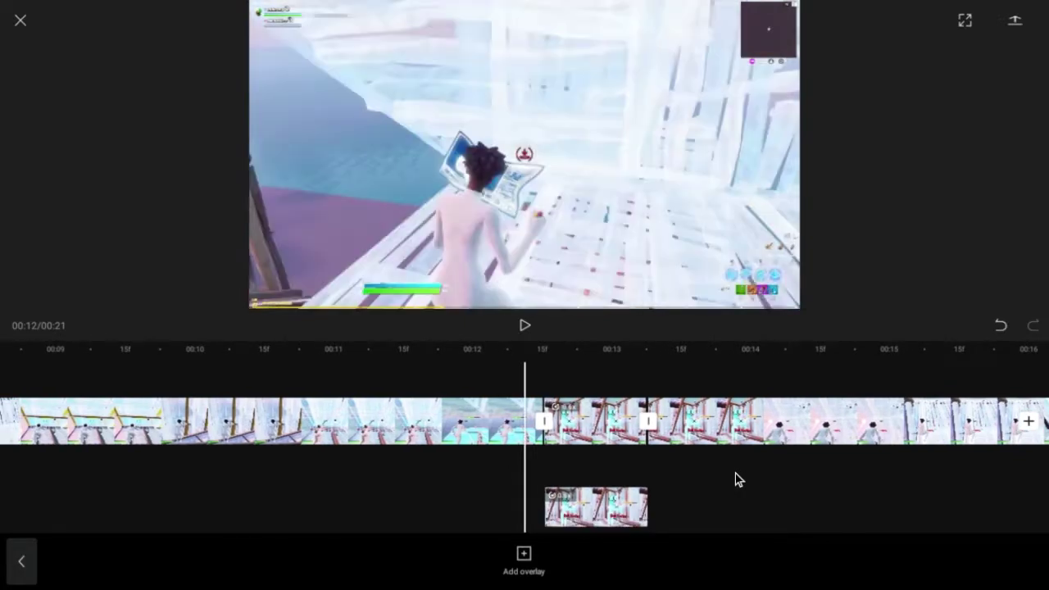
pyautogui.scroll(-1, 736, 480)
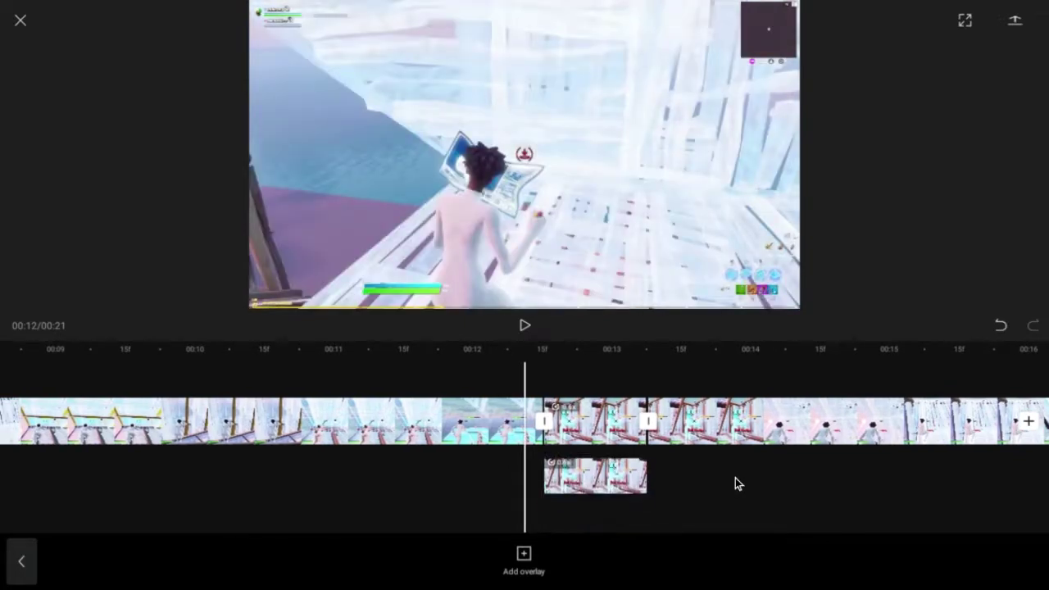
# - Apply a Circle mask to the other slowed overlay copy, centred over the player character and widened to surround them
pyautogui.click(598, 474)
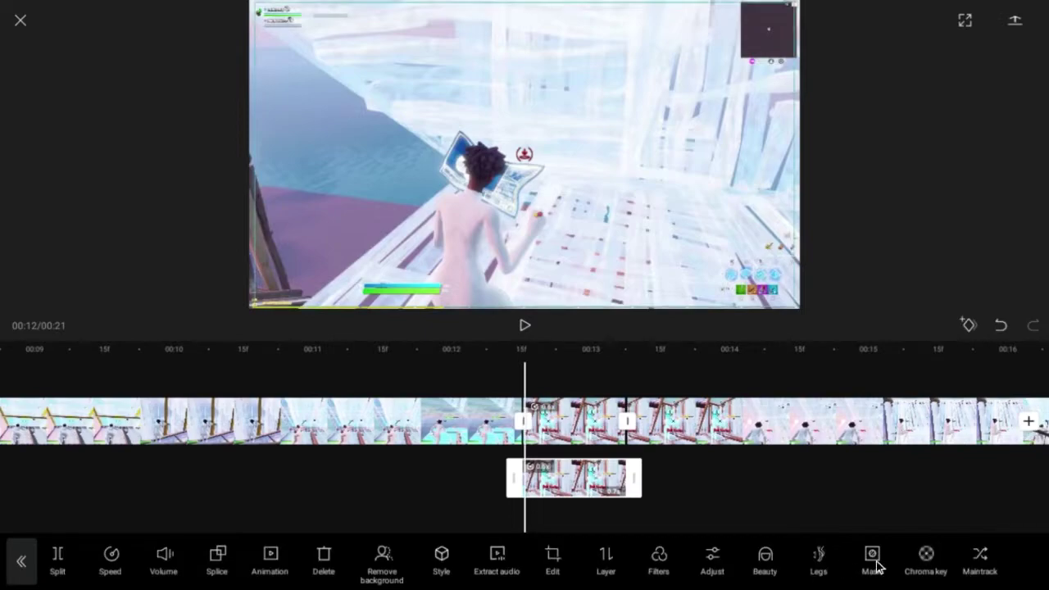
pyautogui.click(873, 561)
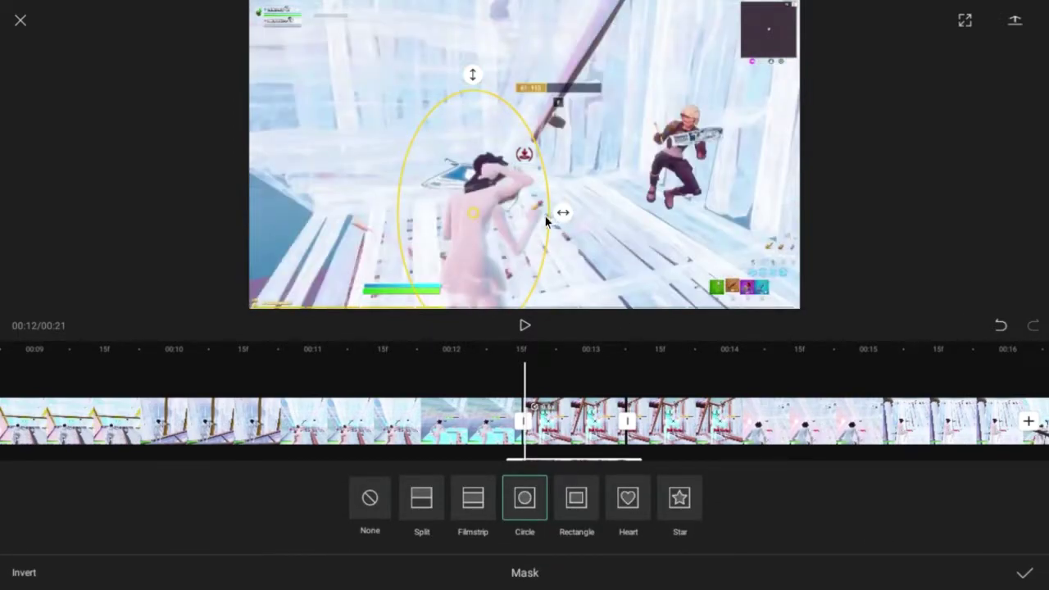
pyautogui.moveTo(512, 179); pyautogui.dragTo(470, 182)
pyautogui.moveTo(521, 217); pyautogui.dragTo(567, 215)
pyautogui.moveTo(435, 216); pyautogui.dragTo(454, 217)
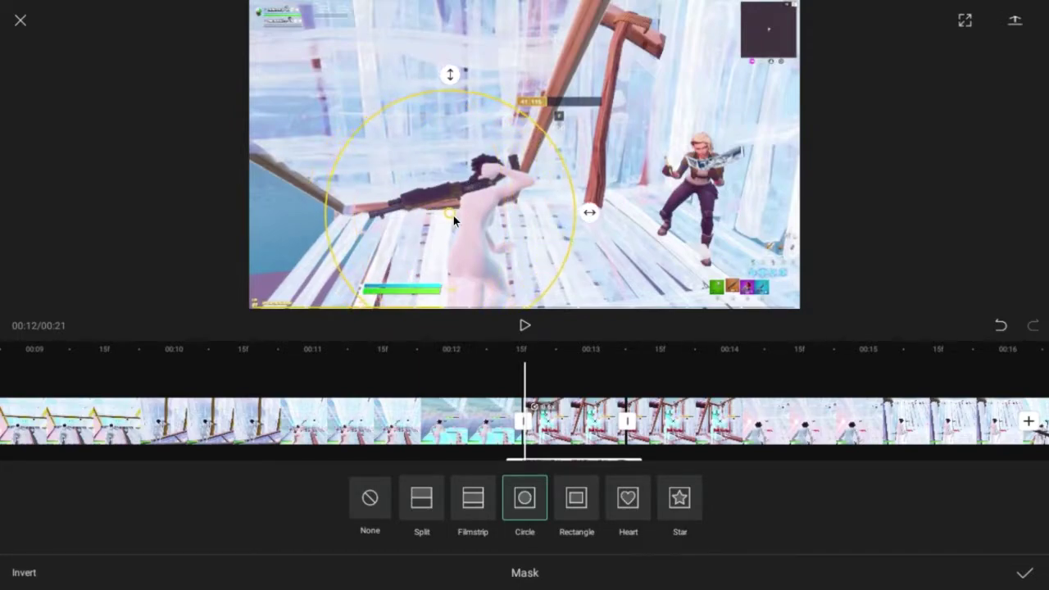
pyautogui.click(1018, 575)
pyautogui.click(565, 496)
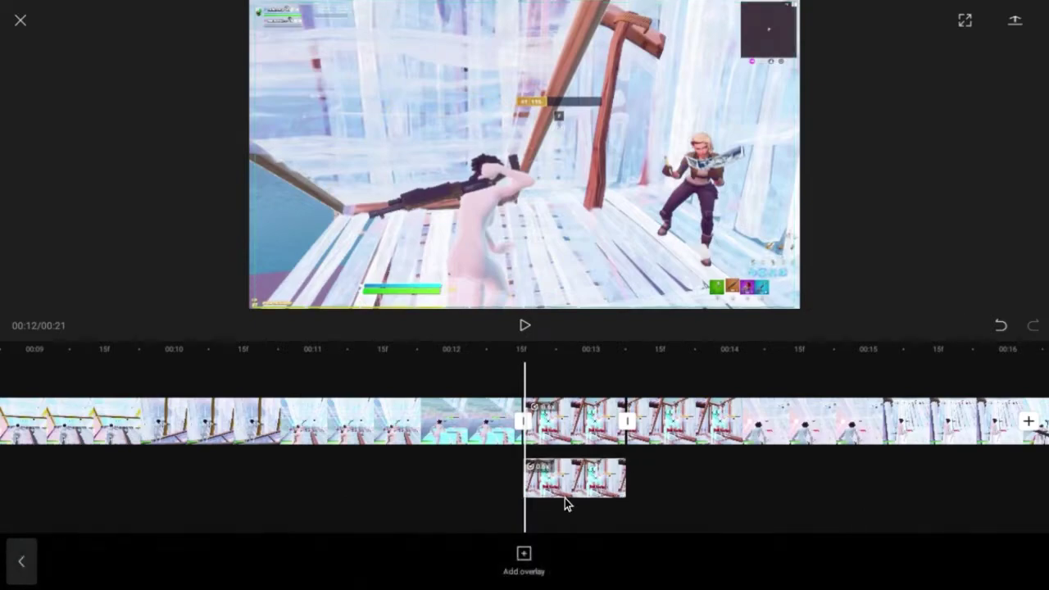
# - Move the first masked overlay copy in the frame so its duplicate character stands to the right of the original
pyautogui.click(565, 482)
pyautogui.moveTo(465, 198); pyautogui.dragTo(580, 204)
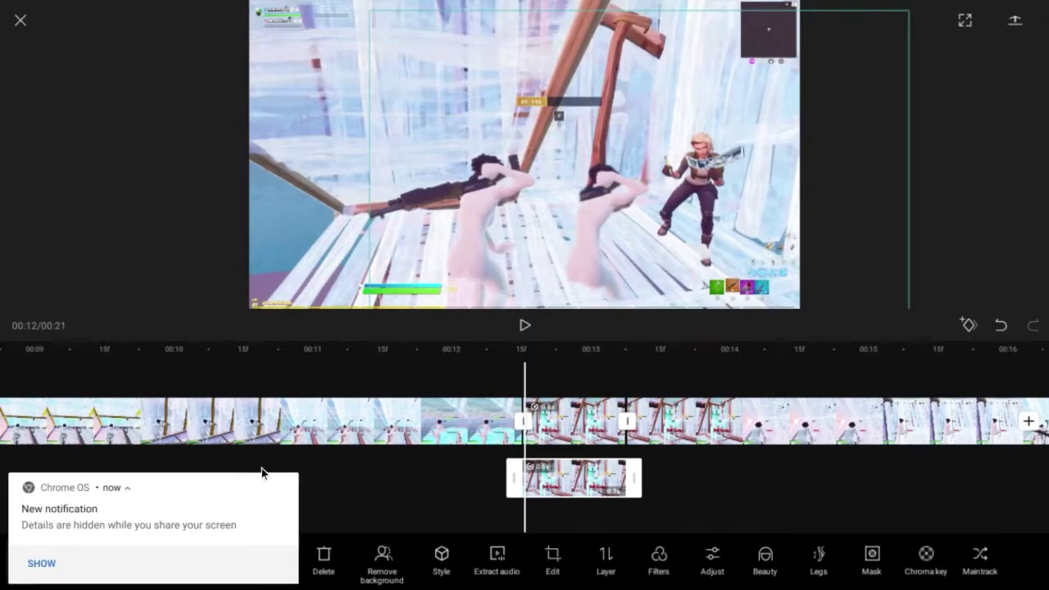
pyautogui.click(288, 485)
pyautogui.moveTo(2, 508)
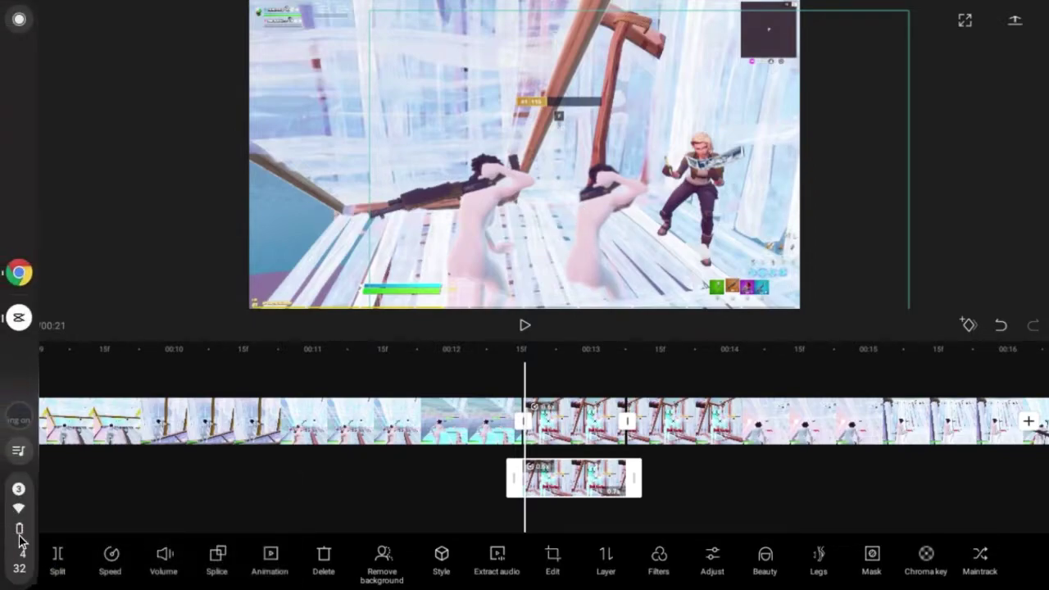
pyautogui.click(352, 527)
# - Move the second masked overlay copy so its duplicate character stands to the left of the original
pyautogui.scroll(1, 671, 503)
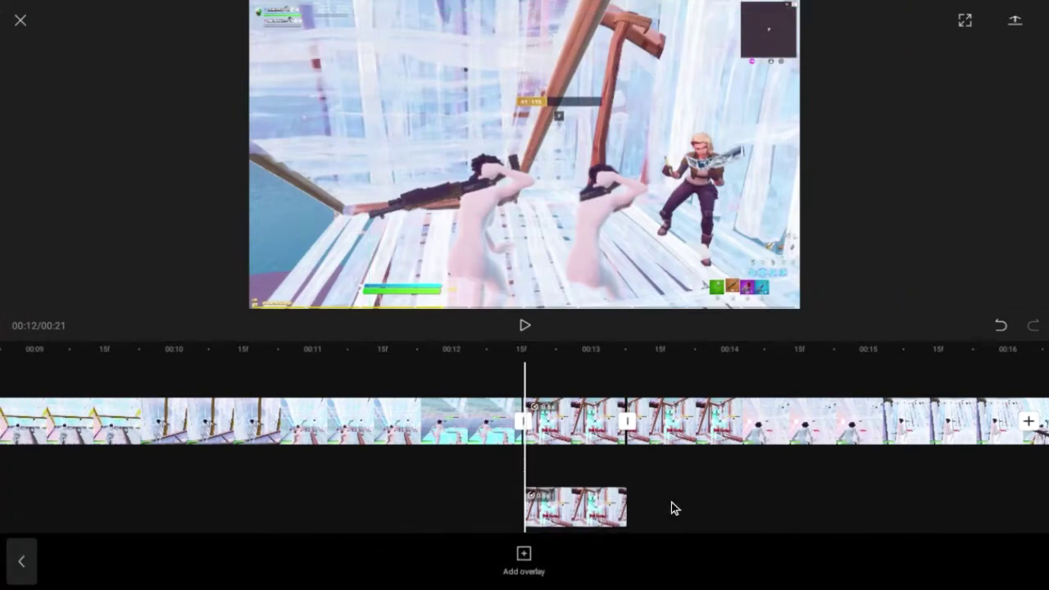
pyautogui.click(614, 513)
pyautogui.moveTo(495, 233); pyautogui.dragTo(396, 226)
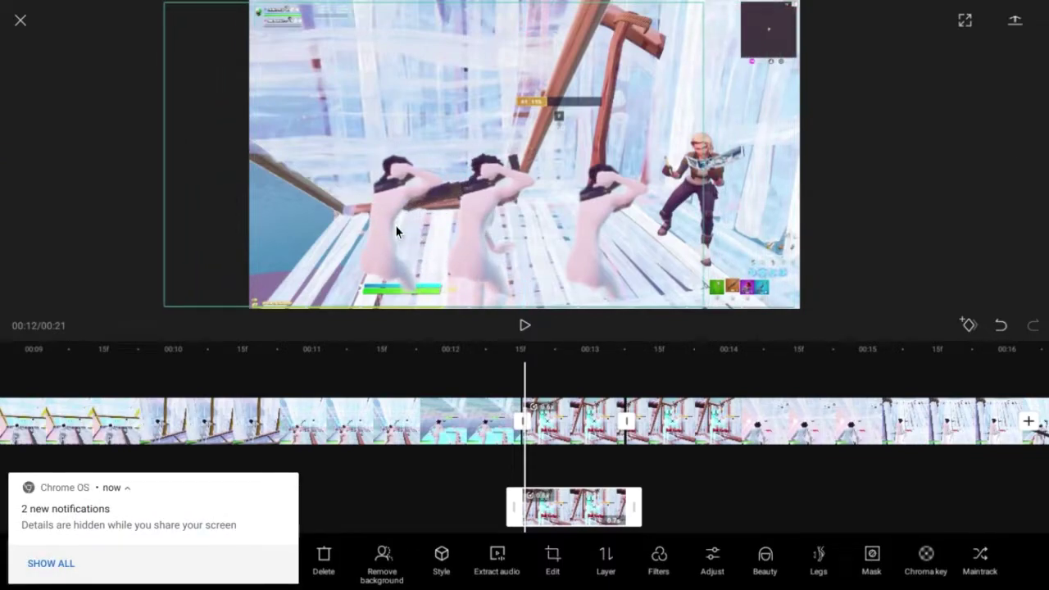
pyautogui.click(754, 515)
pyautogui.click(288, 483)
# - Add a keyframe at the start of the slowed segment on both overlay copies
pyautogui.click(554, 435)
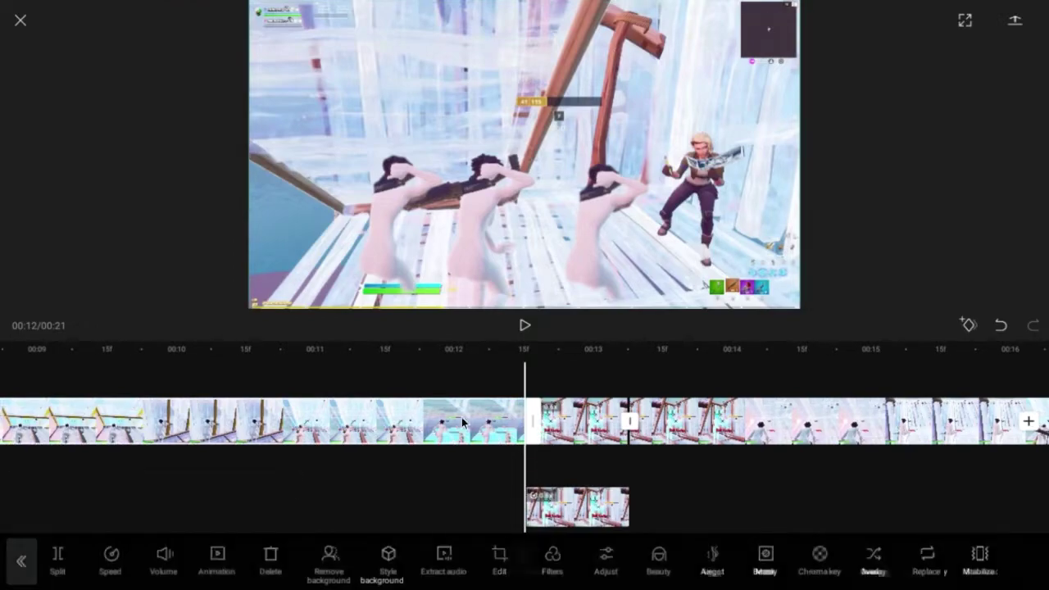
pyautogui.click(583, 467)
pyautogui.click(566, 408)
pyautogui.click(565, 499)
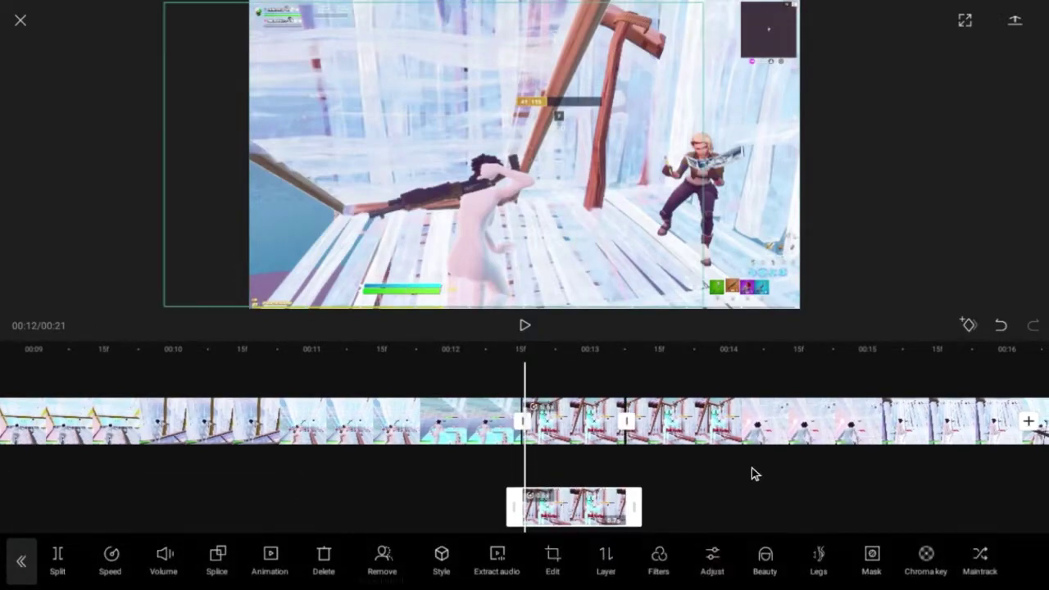
pyautogui.click(968, 328)
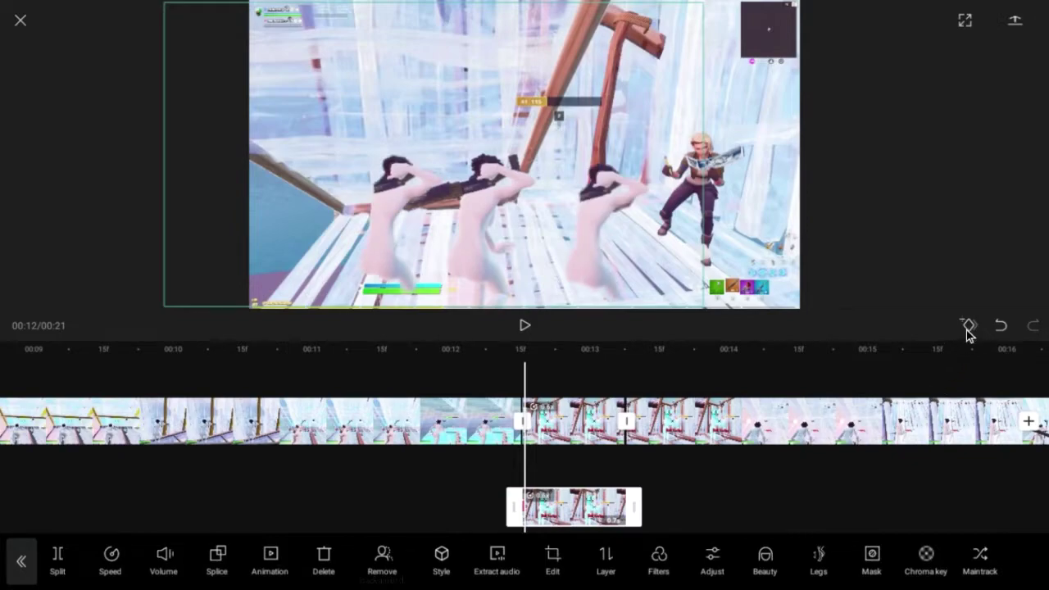
pyautogui.click(666, 503)
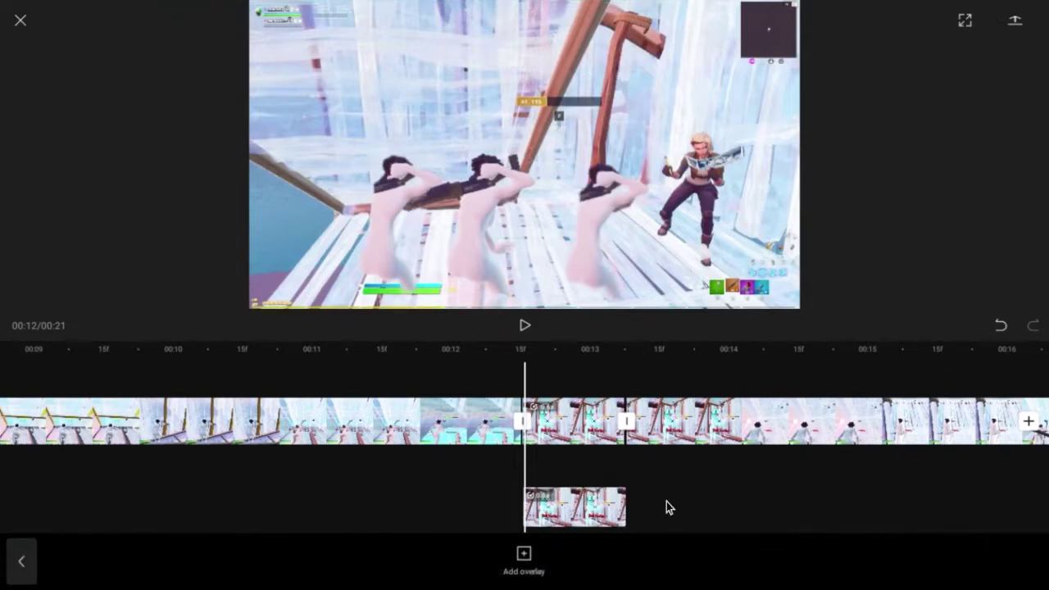
pyautogui.click(558, 504)
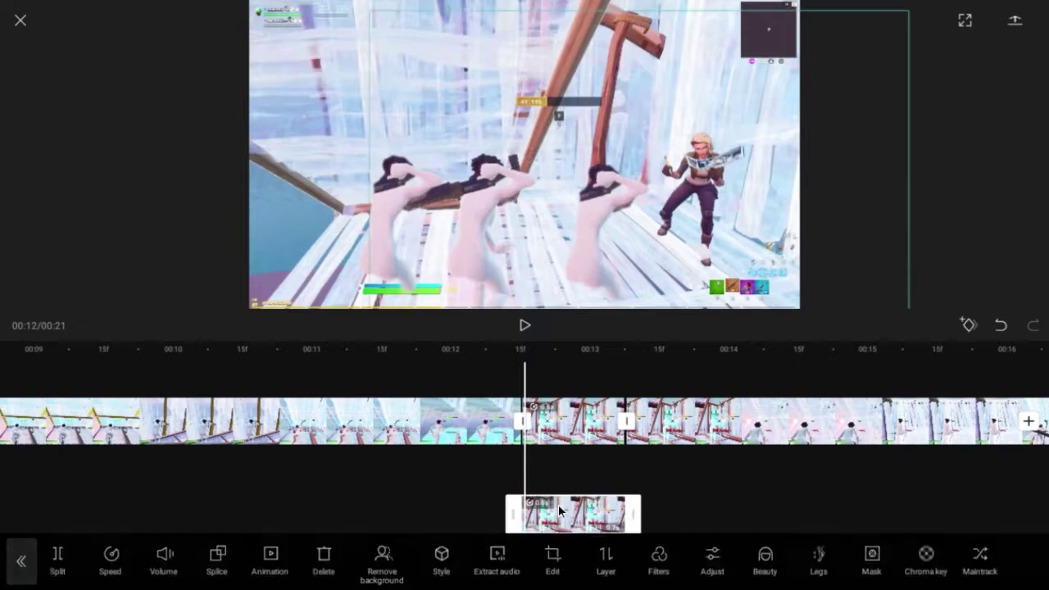
# - Add a keyframe at the end of the slowed segment on both overlay copies
pyautogui.click(694, 423)
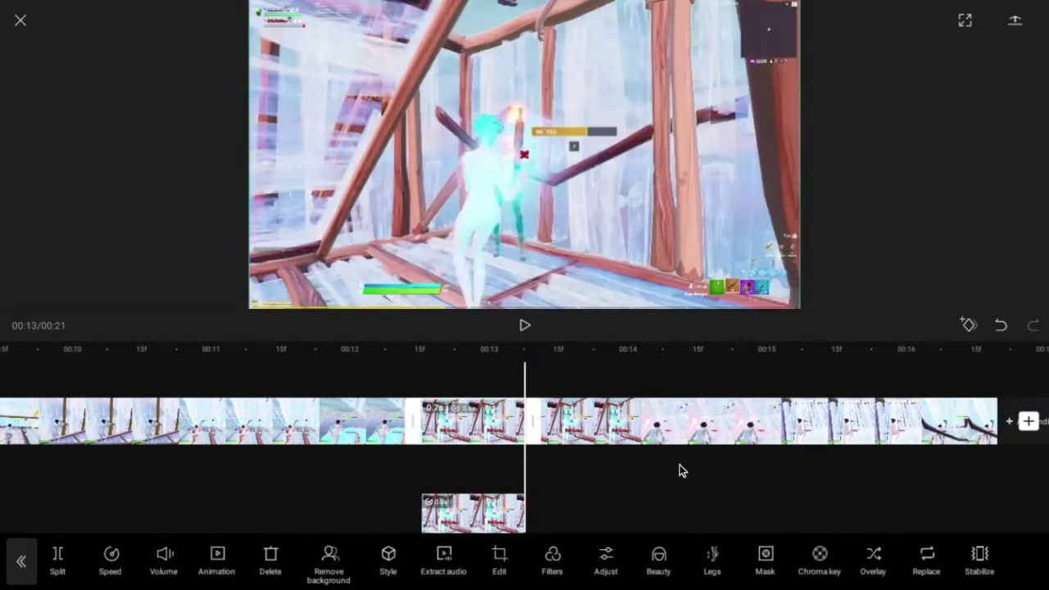
pyautogui.click(489, 500)
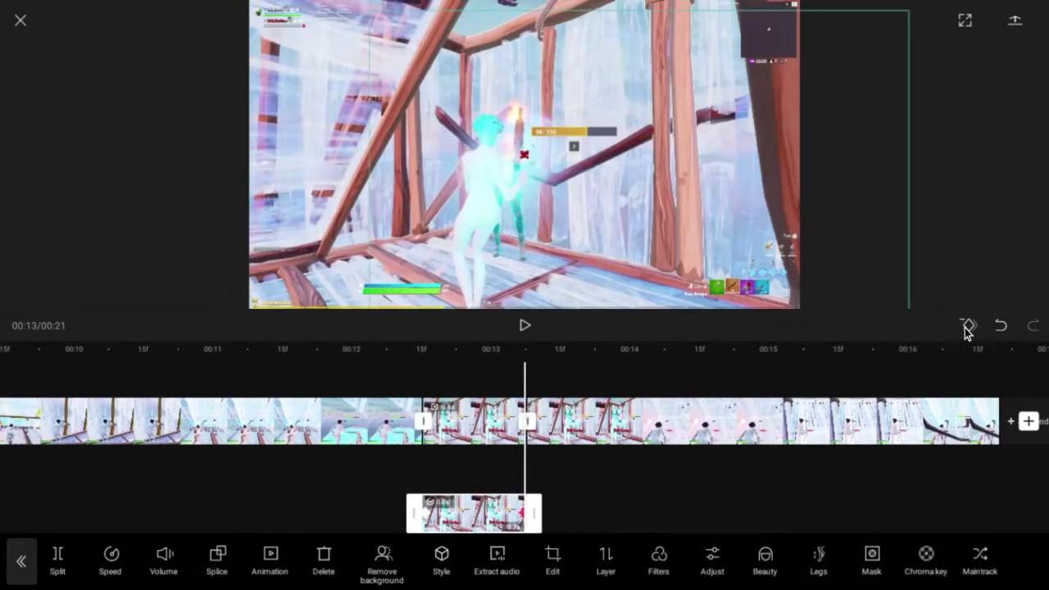
pyautogui.click(645, 454)
pyautogui.scroll(-1, 619, 505)
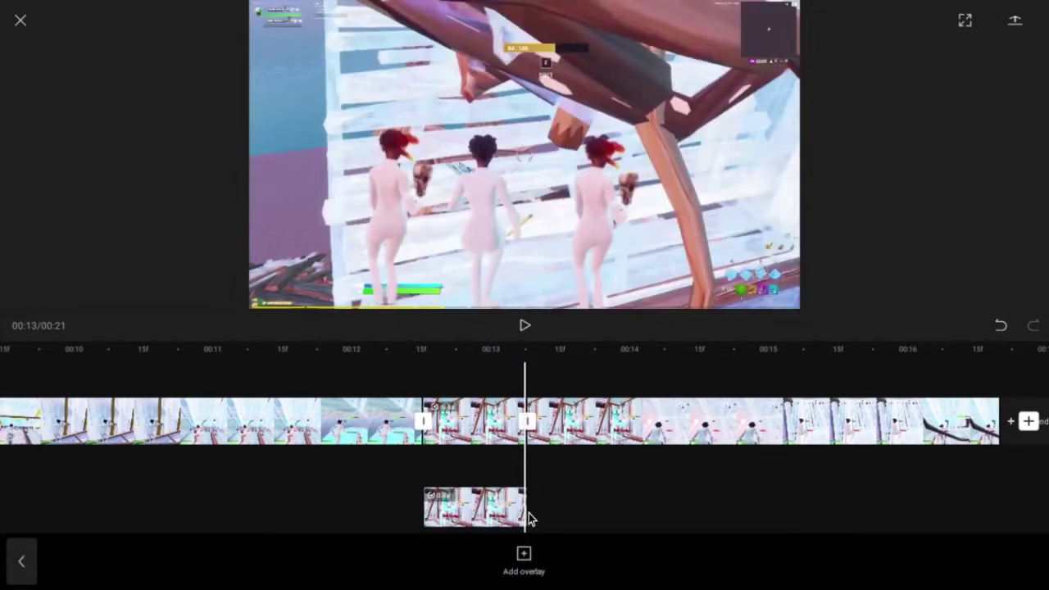
pyautogui.click(507, 514)
pyautogui.click(970, 327)
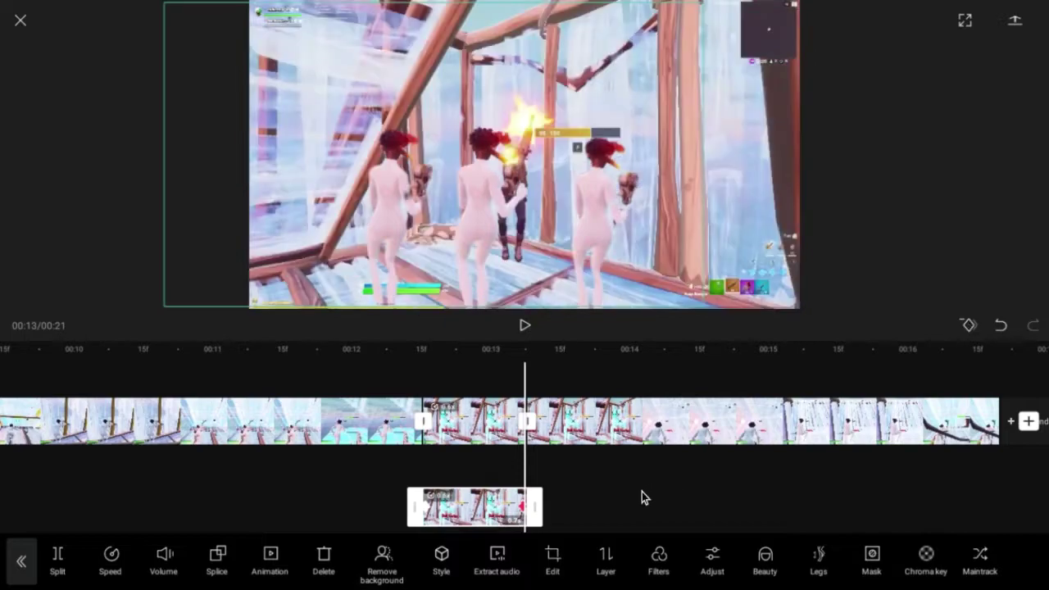
pyautogui.click(640, 492)
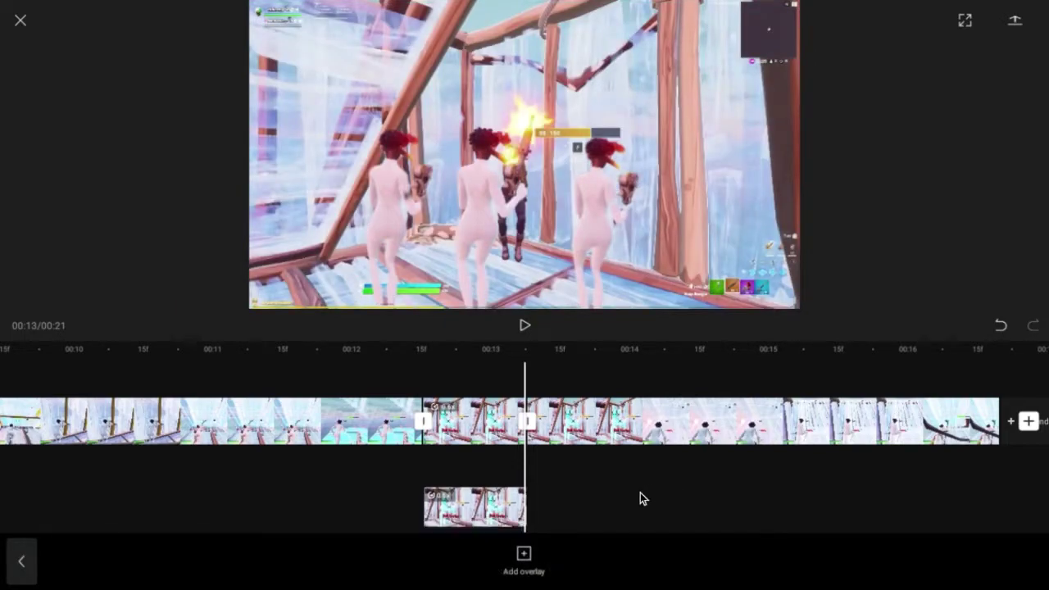
# - Add a keyframe midway through the slowed segment on the overlay copy holding the right-hand duplicate character
pyautogui.moveTo(474, 508); pyautogui.dragTo(474, 524)
pyautogui.hscroll(-2, 525, 422)
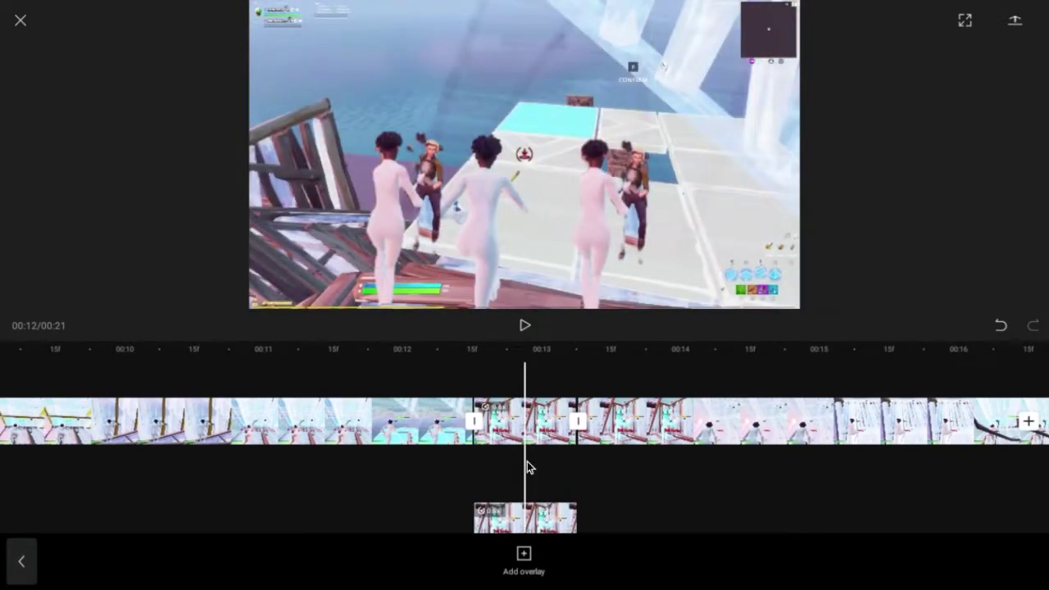
pyautogui.click(533, 513)
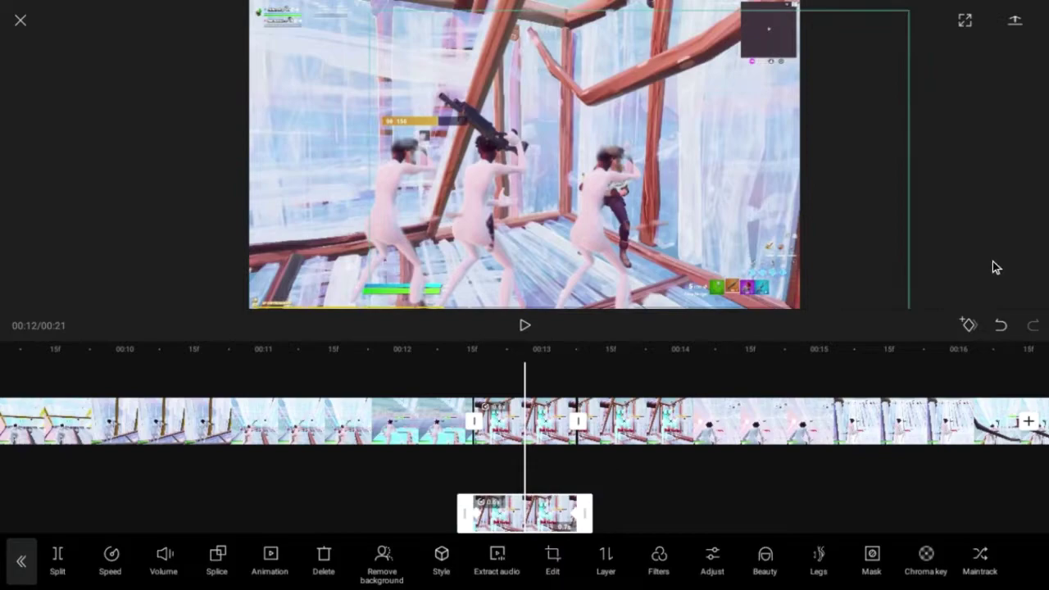
pyautogui.click(971, 324)
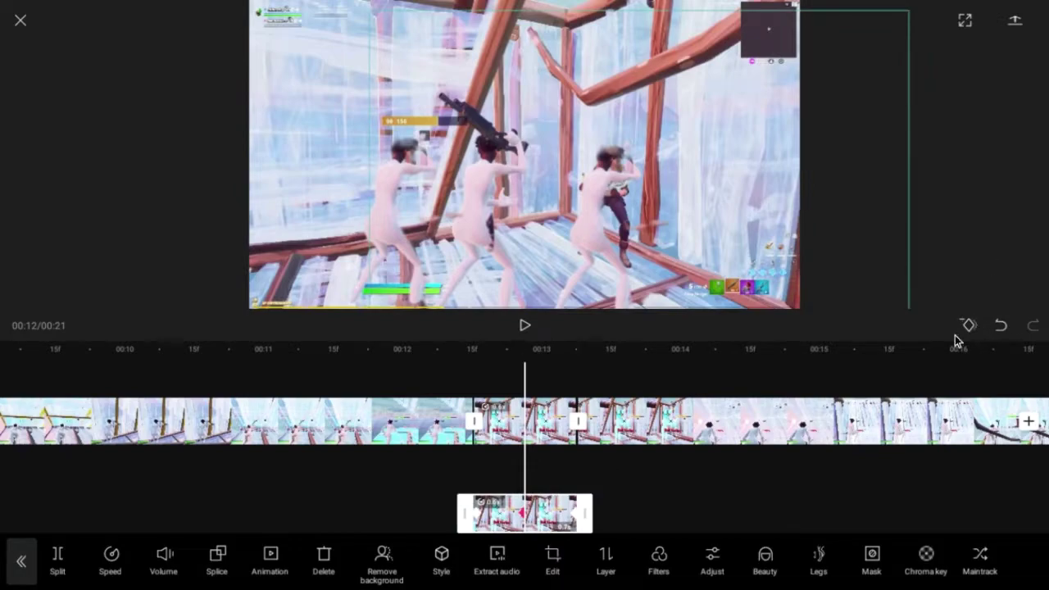
pyautogui.click(669, 509)
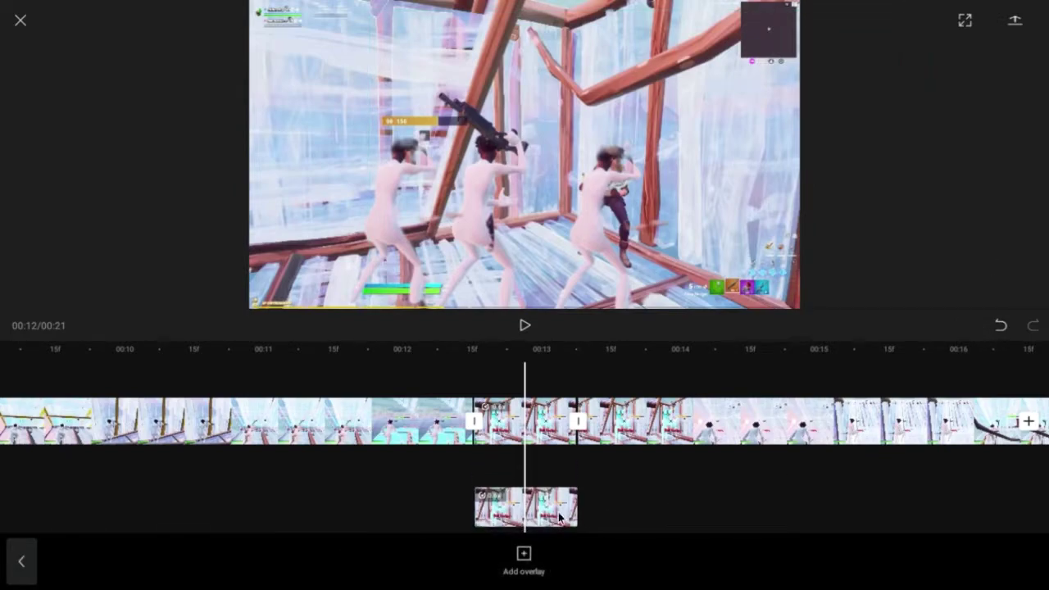